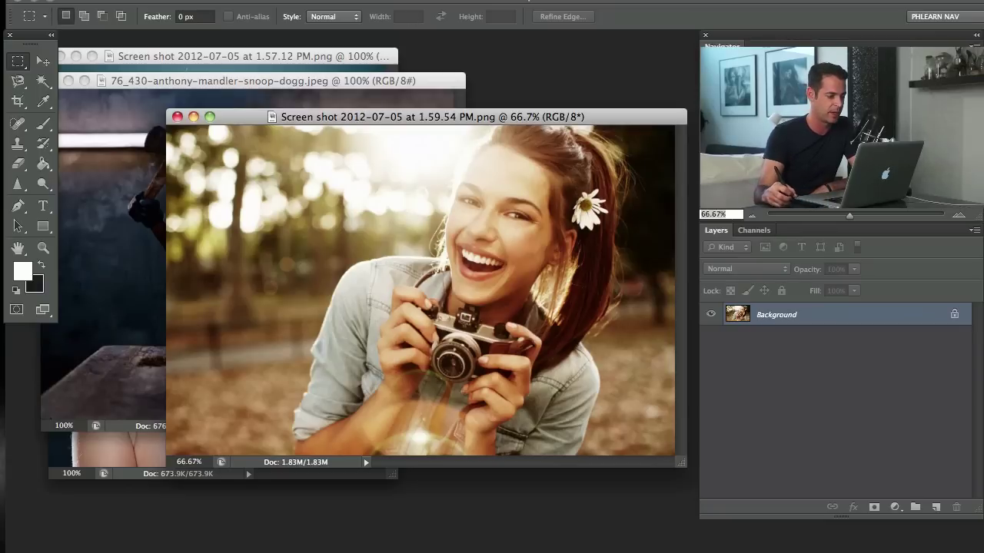
# Step: Rearrange the photo windows and show the camera-girl photo alone in full-screen mode
pyautogui.moveTo(394, 112); pyautogui.dragTo(394, 177)
pyautogui.moveTo(377, 84); pyautogui.dragTo(432, 95)
pyautogui.moveTo(340, 56); pyautogui.dragTo(358, 59)
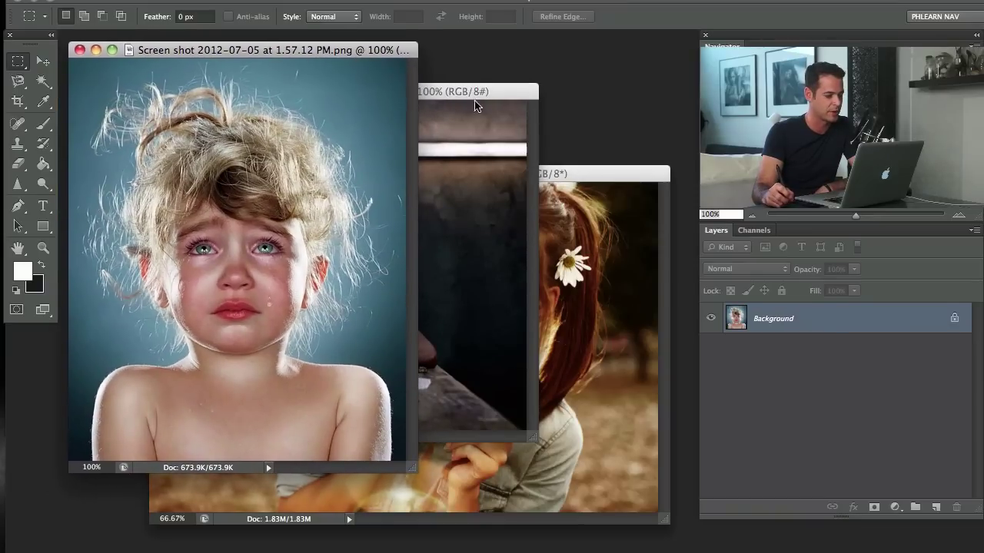
pyautogui.moveTo(582, 178); pyautogui.dragTo(577, 170)
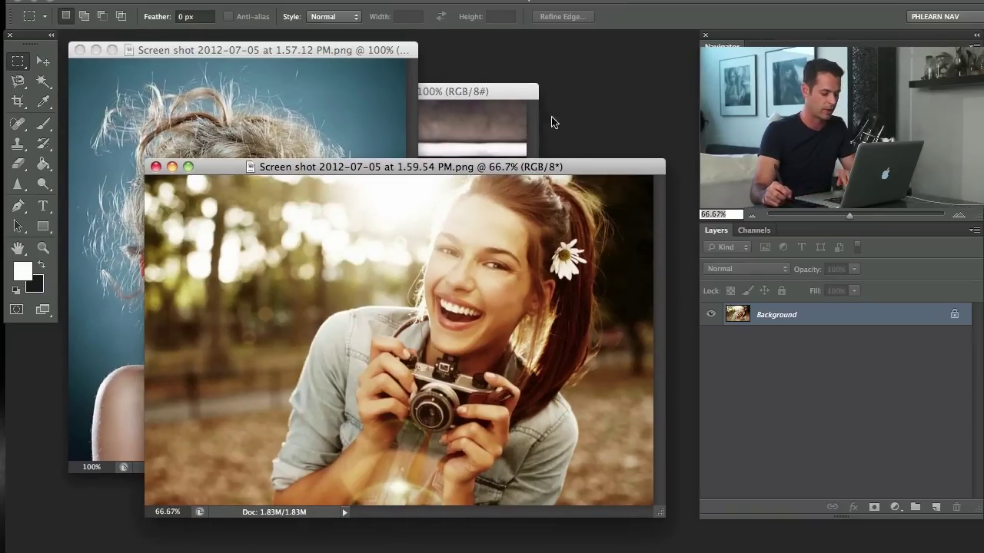
pyautogui.press('f')
# Step: Draw a small selection near her shoulder, then clear it
pyautogui.moveTo(444, 235)
pyautogui.mouseDown()
pyautogui.moveTo(472, 283)
pyautogui.moveTo(510, 295)
pyautogui.mouseUp()
pyautogui.moveTo(458, 261); pyautogui.dragTo(499, 295)
pyautogui.click(484, 279)
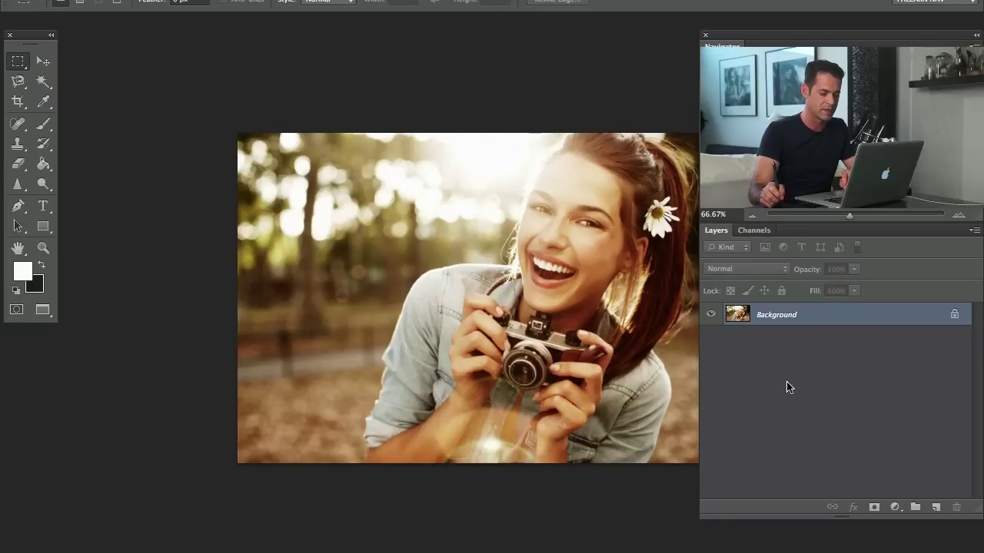
# Step: Add an empty Layer 1 and ready a brush shrunk to about 37 px, shifting the view up-left
pyautogui.click(933, 508)
pyautogui.press('b')
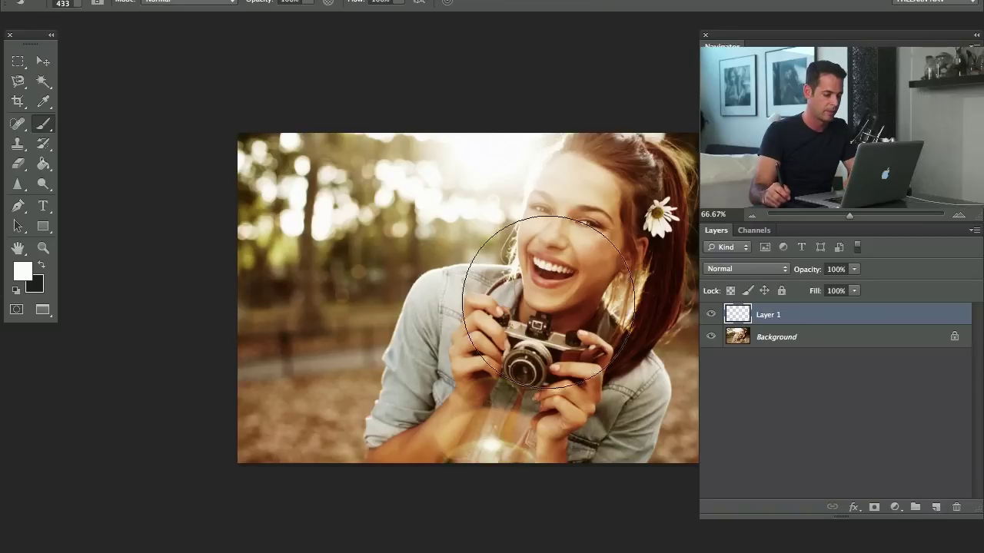
pyautogui.moveTo(409, 243)
pyautogui.mouseDown()
pyautogui.moveTo(332, 253)
pyautogui.moveTo(329, 338)
pyautogui.mouseUp()
pyautogui.click(18, 247)
pyautogui.moveTo(459, 301); pyautogui.dragTo(365, 251)
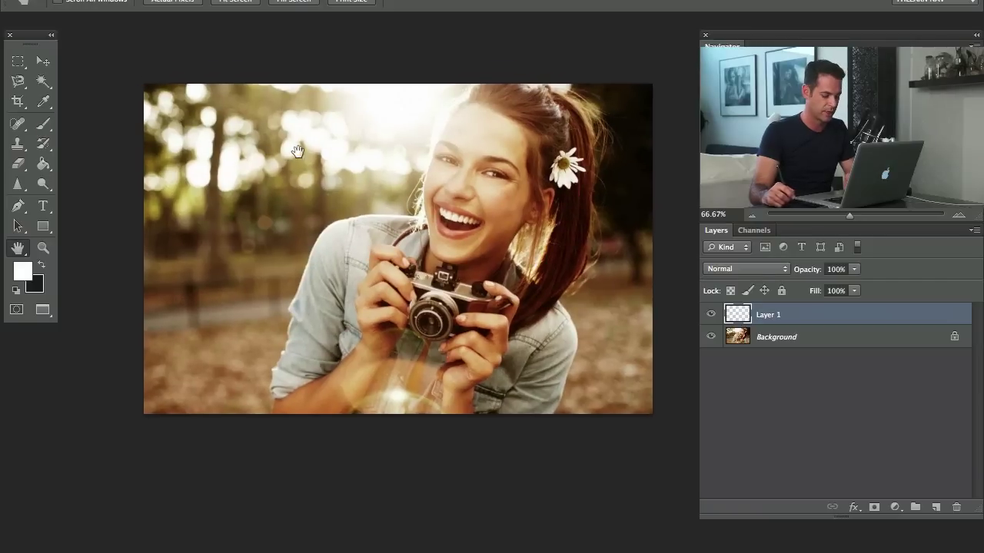
pyautogui.press('b')
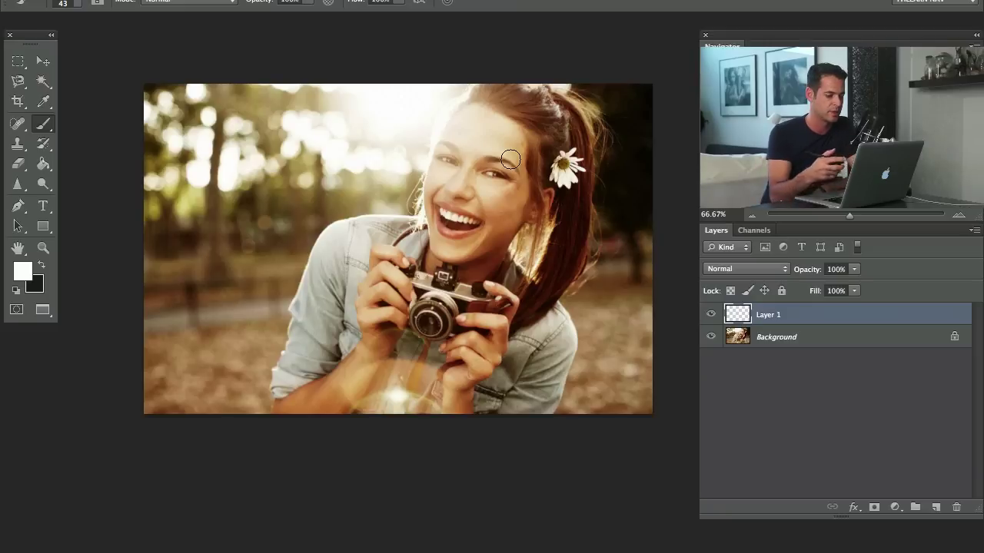
# Step: Set the foreground painting colour to red in the Color Picker
pyautogui.click(24, 272)
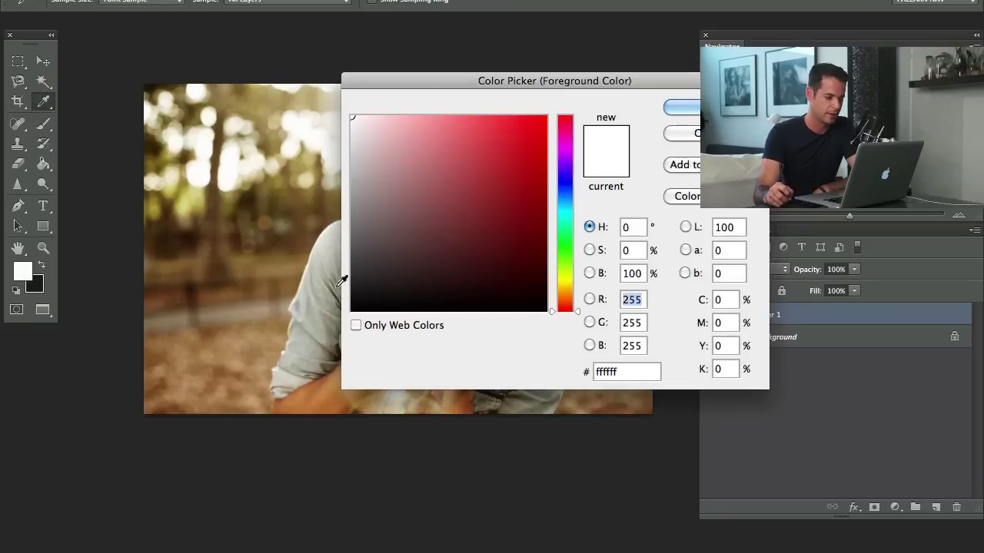
pyautogui.click(518, 153)
pyautogui.click(681, 107)
pyautogui.press('b')
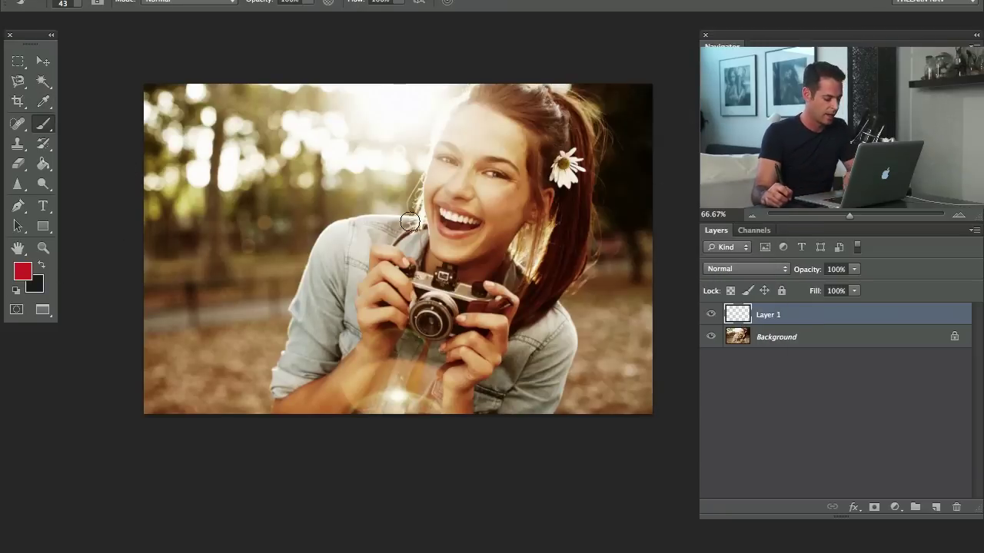
pyautogui.moveTo(407, 227); pyautogui.dragTo(386, 226)
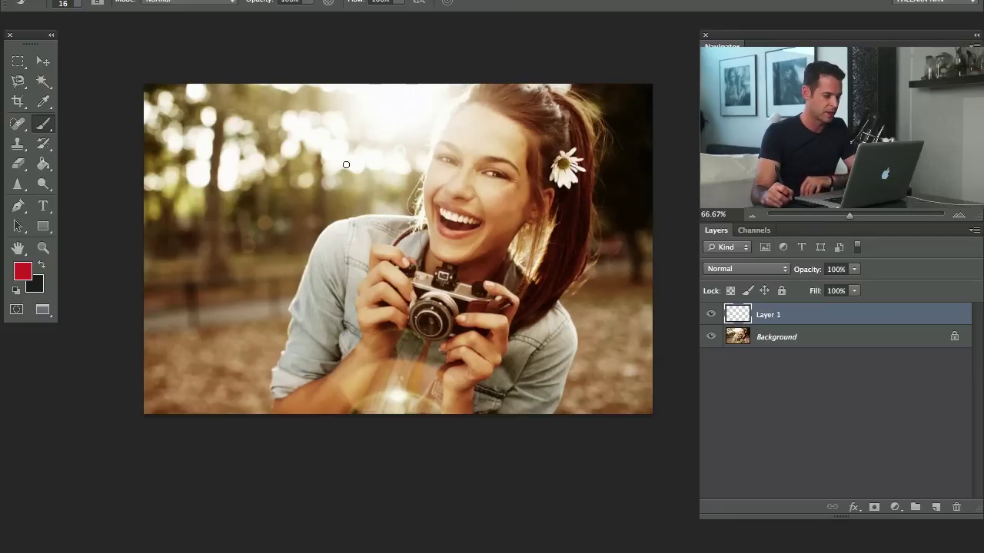
pyautogui.moveTo(358, 119)
pyautogui.mouseDown()
pyautogui.moveTo(309, 146)
pyautogui.moveTo(473, 52)
pyautogui.mouseUp()
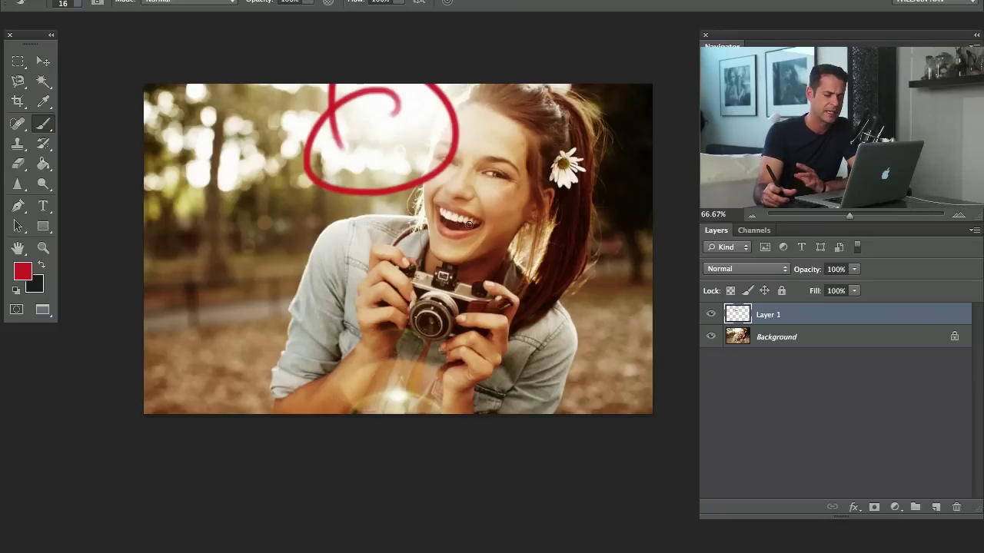
pyautogui.press('super+z')
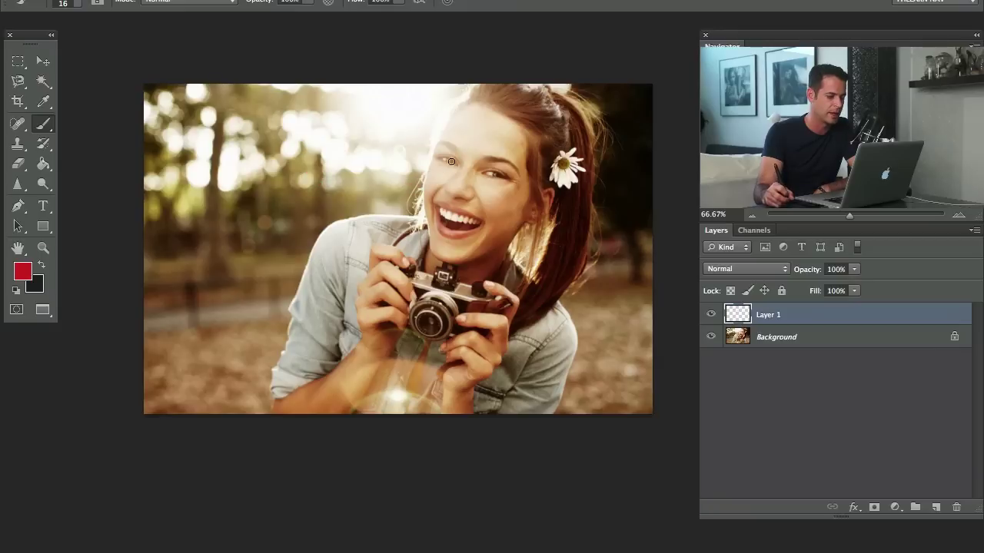
pyautogui.moveTo(422, 347)
pyautogui.mouseDown()
pyautogui.moveTo(362, 323)
pyautogui.moveTo(453, 409)
pyautogui.mouseUp()
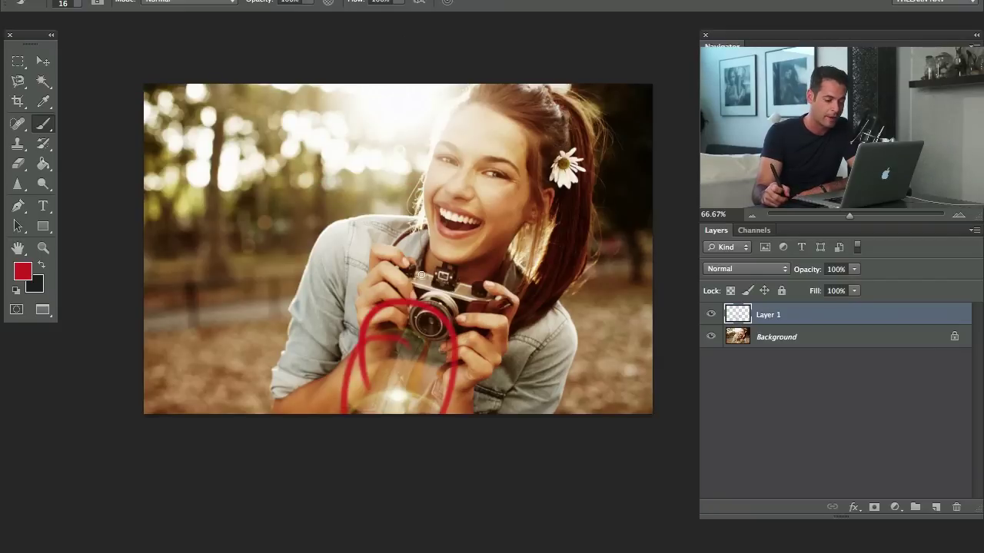
pyautogui.press('super+z')
pyautogui.moveTo(352, 110)
pyautogui.mouseDown()
pyautogui.moveTo(349, 165)
pyautogui.moveTo(290, 90)
pyautogui.moveTo(384, 173)
pyautogui.mouseUp()
pyautogui.press('super+z')
pyautogui.moveTo(197, 171)
pyautogui.mouseDown()
pyautogui.moveTo(252, 159)
pyautogui.moveTo(200, 158)
pyautogui.moveTo(263, 148)
pyautogui.moveTo(299, 149)
pyautogui.moveTo(342, 166)
pyautogui.mouseUp()
pyautogui.press('alt+super+z')
pyautogui.press('alt+super+z')
pyautogui.press('alt+super+z')
pyautogui.press('alt+super+z')
pyautogui.moveTo(418, 81); pyautogui.dragTo(400, 102)
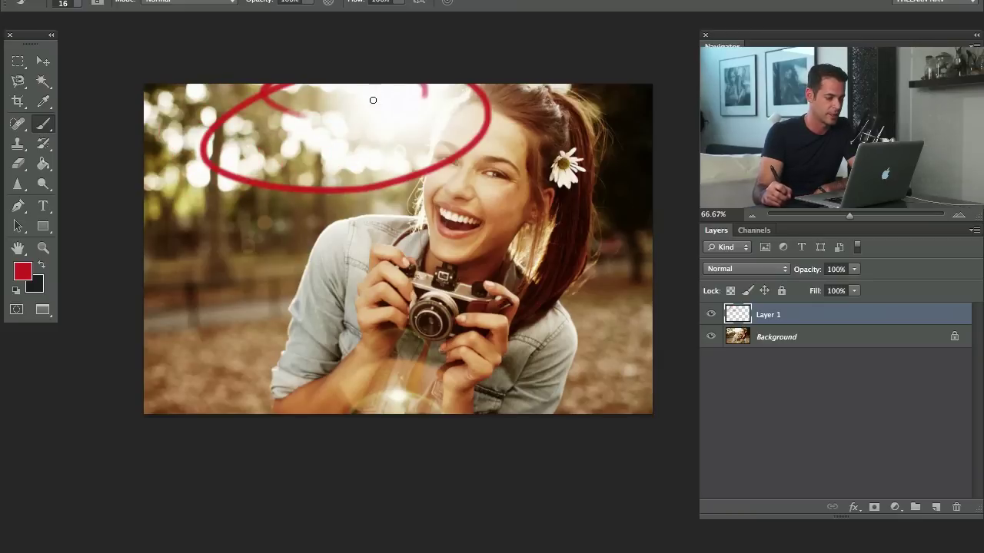
pyautogui.press('alt+super+z')
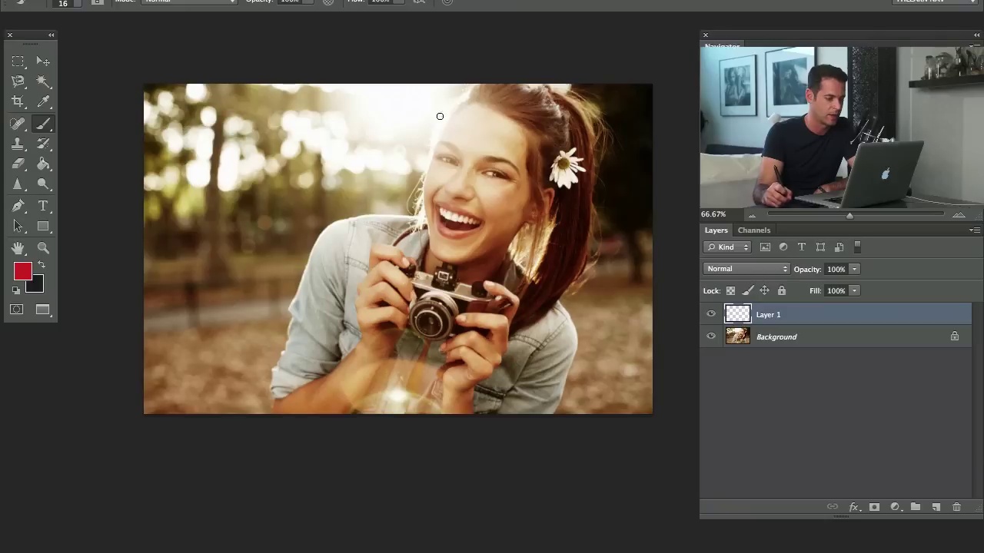
pyautogui.moveTo(379, 103)
pyautogui.mouseDown()
pyautogui.moveTo(522, 55)
pyautogui.moveTo(381, 137)
pyautogui.mouseUp()
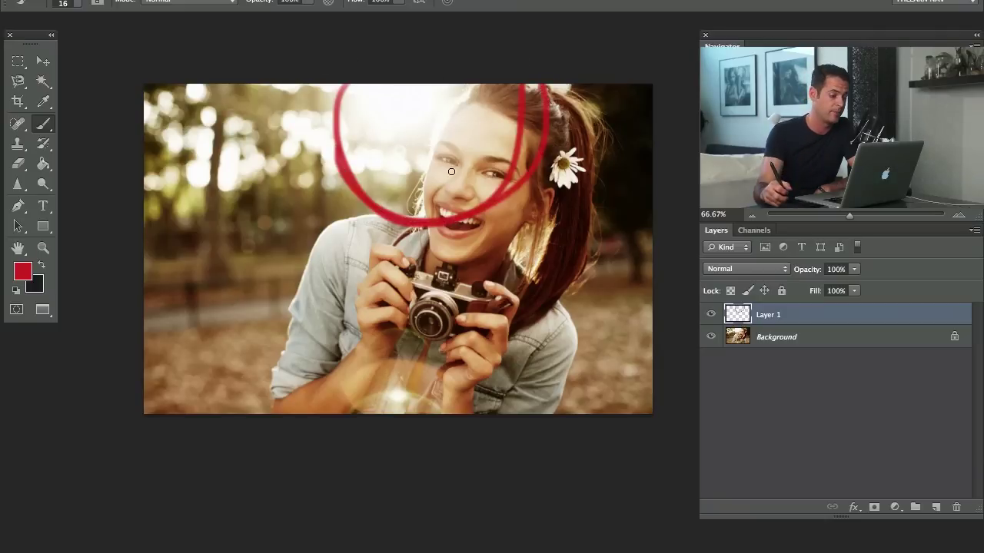
pyautogui.press('alt+super+z')
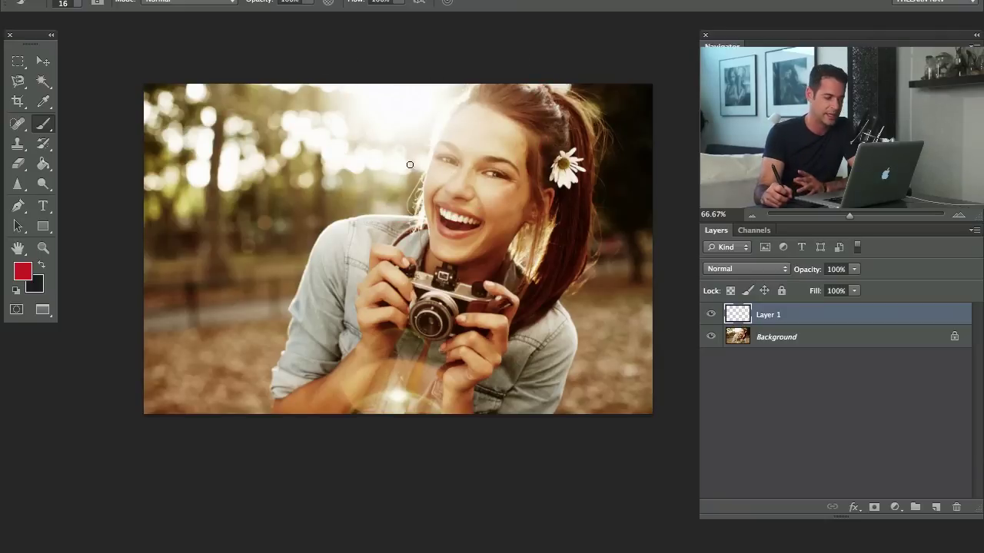
pyautogui.moveTo(403, 112); pyautogui.dragTo(399, 161)
pyautogui.press('super+z')
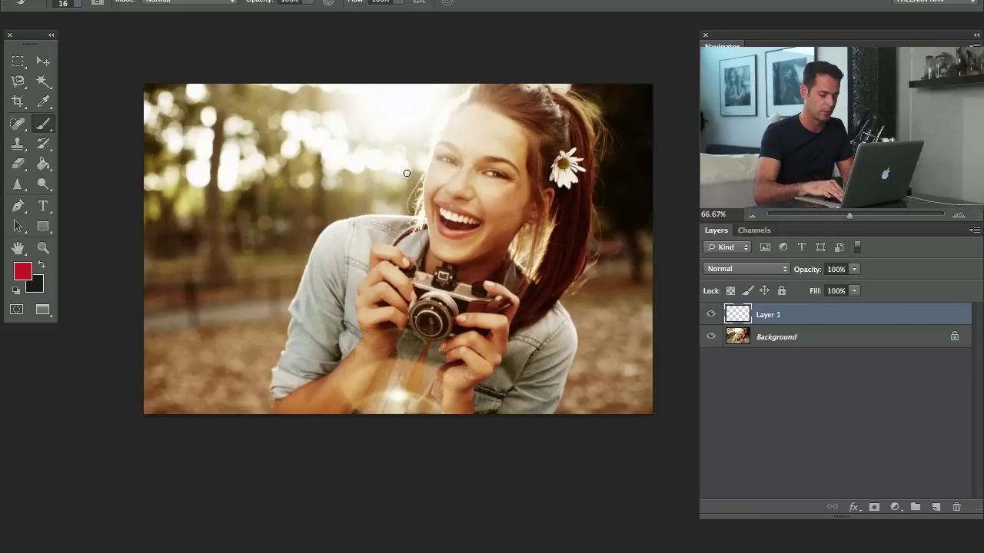
# Step: Zoom to 200% on her chin, undo a trial stroke, zoom back out and leave full-screen mode
pyautogui.hotkey('ctrl', '+')
pyautogui.hotkey('ctrl', '+')
pyautogui.moveTo(415, 111)
pyautogui.mouseDown()
pyautogui.moveTo(347, 274)
pyautogui.moveTo(348, 395)
pyautogui.mouseUp()
pyautogui.hotkey('ctrl', 'z')
pyautogui.press('h')
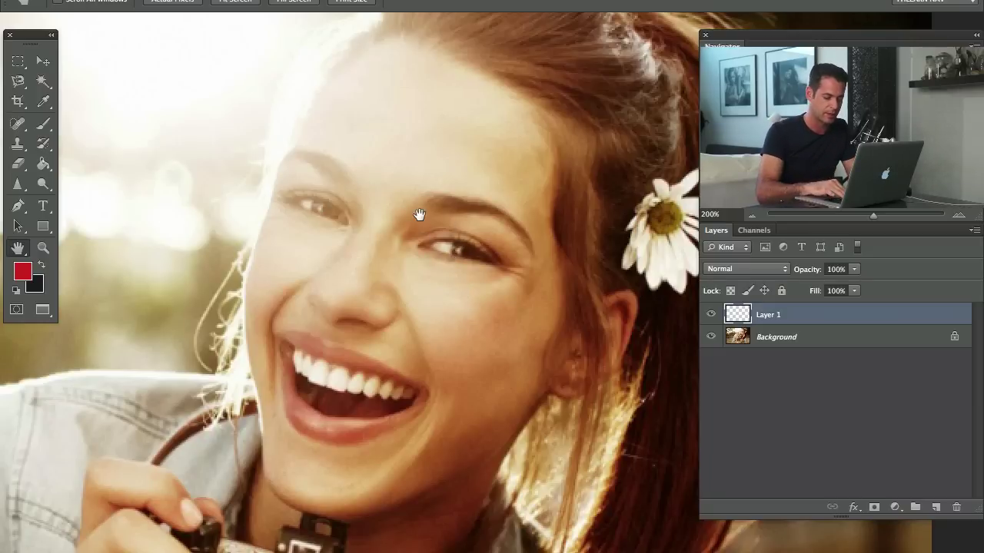
pyautogui.press('super+minus')
pyautogui.press('super+minus')
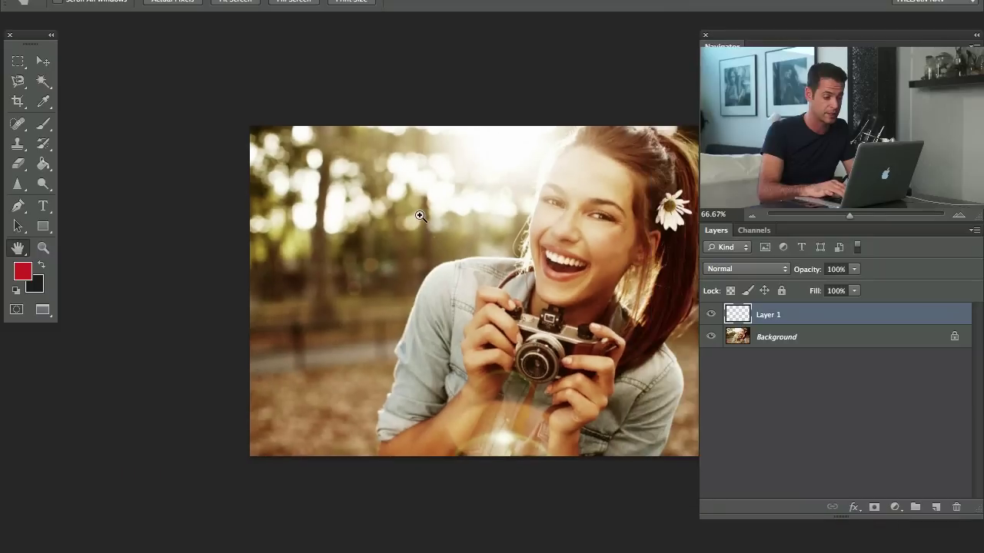
pyautogui.moveTo(457, 284); pyautogui.dragTo(334, 253)
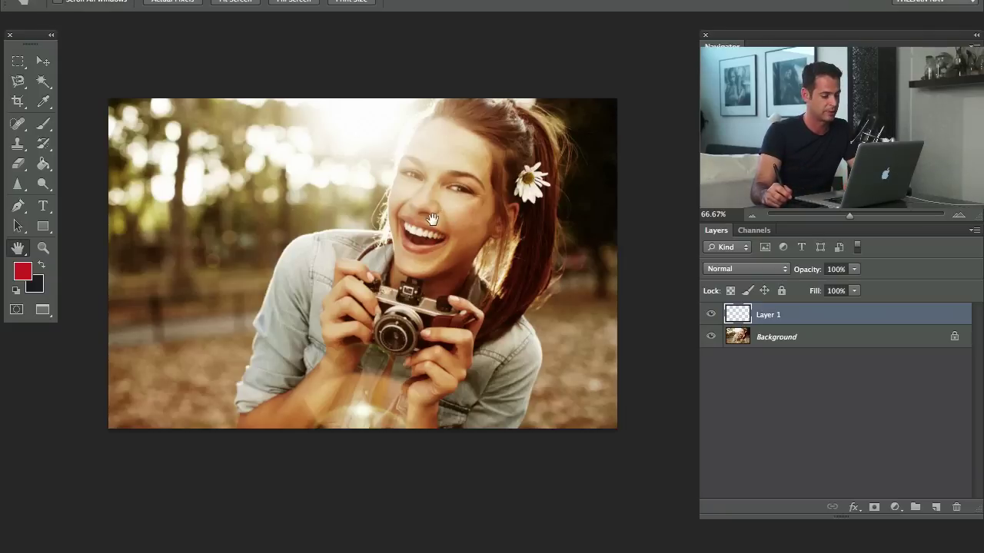
# Step: Bring the sledgehammer photo to the front and shift it up and left
pyautogui.press('f')
pyautogui.press('f')
pyautogui.click(483, 93)
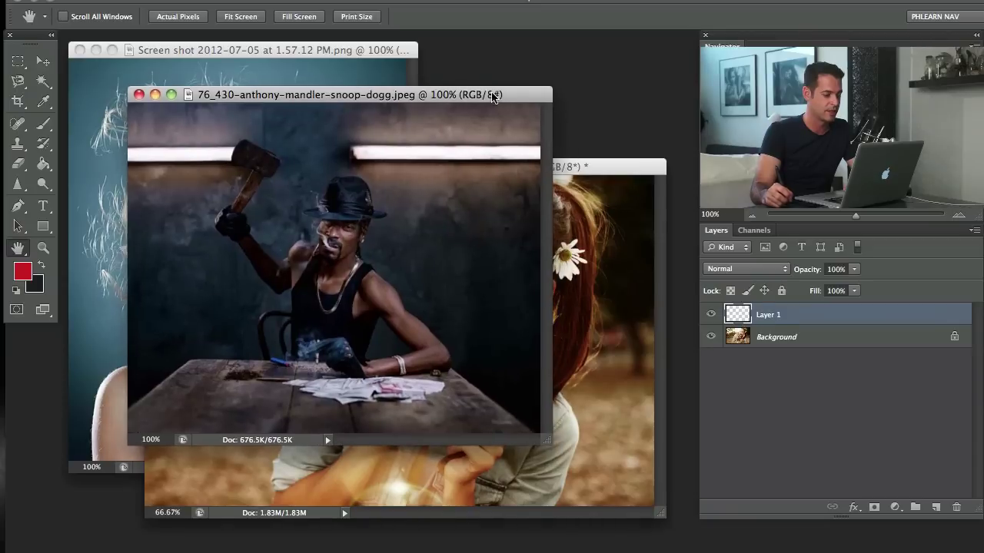
pyautogui.press('f')
pyautogui.moveTo(536, 297); pyautogui.dragTo(441, 261)
# Step: Zoom to 200% to inspect the top lights, then return to 100%
pyautogui.hotkey('ctrl', '+')
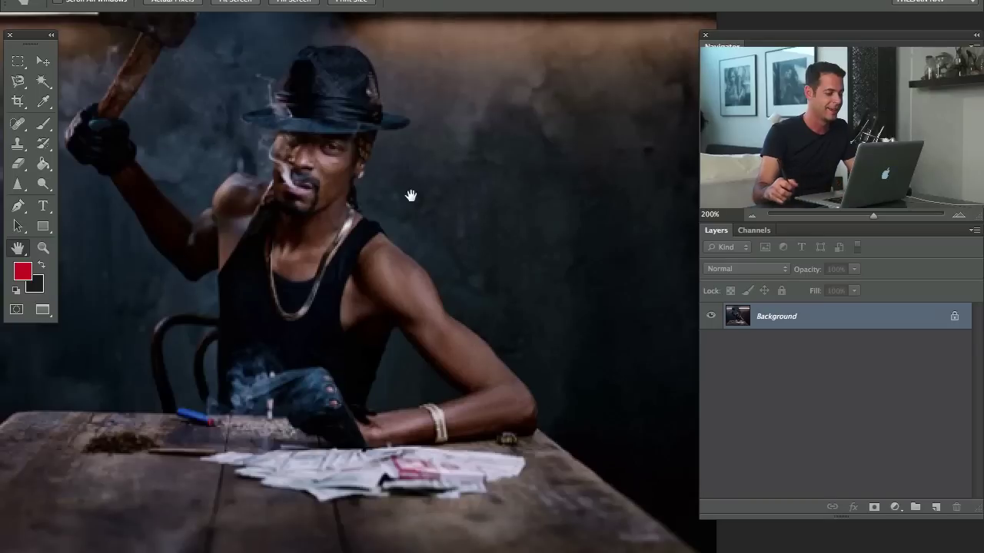
pyautogui.moveTo(363, 216); pyautogui.dragTo(456, 238)
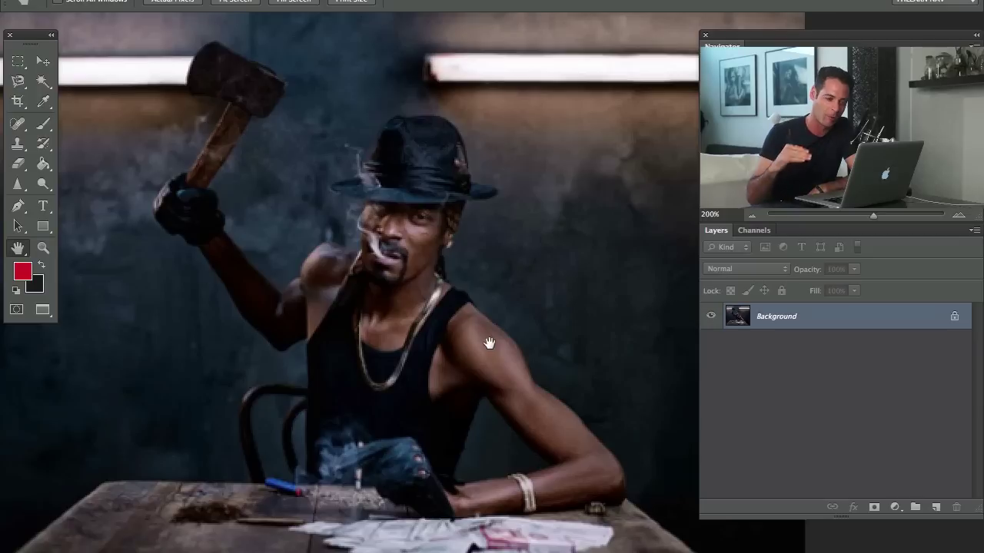
pyautogui.moveTo(404, 252); pyautogui.dragTo(433, 256)
pyautogui.click(757, 217)
pyautogui.moveTo(597, 281); pyautogui.dragTo(320, 181)
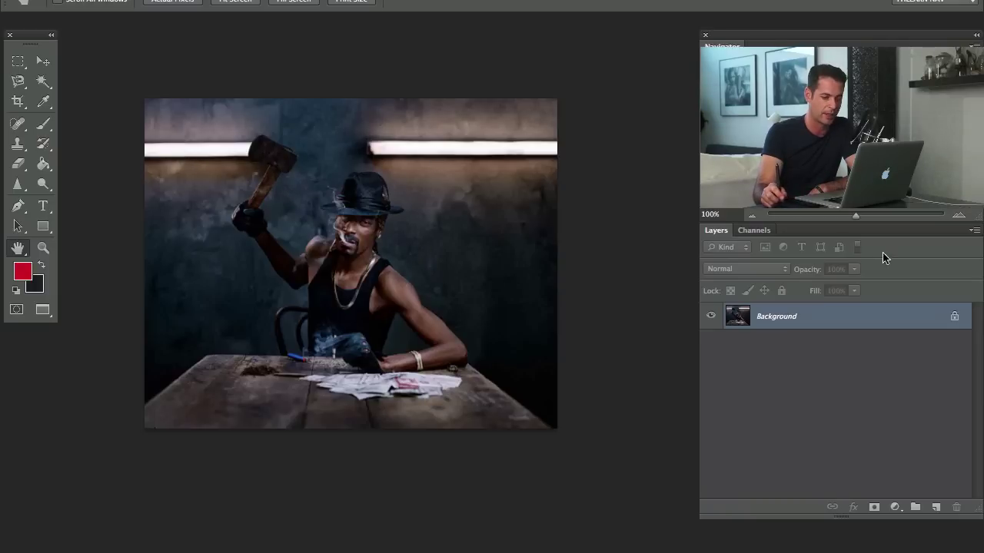
# Step: Zoom to 400% and scroll across, then zoom out to show hammer, figure and table
pyautogui.click(958, 214)
pyautogui.click(958, 214)
pyautogui.hscroll(-5, 254, 249)
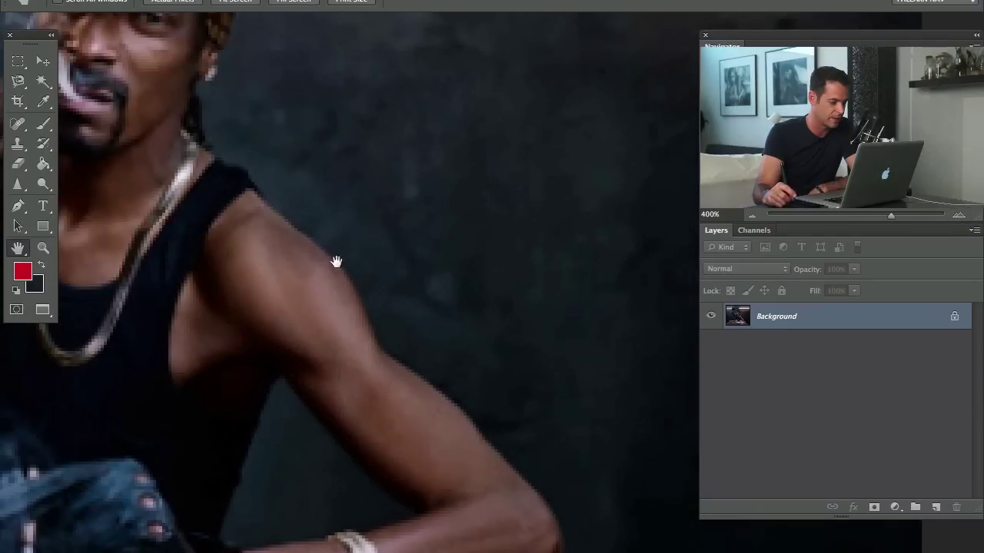
pyautogui.hscroll(-10, 365, 332)
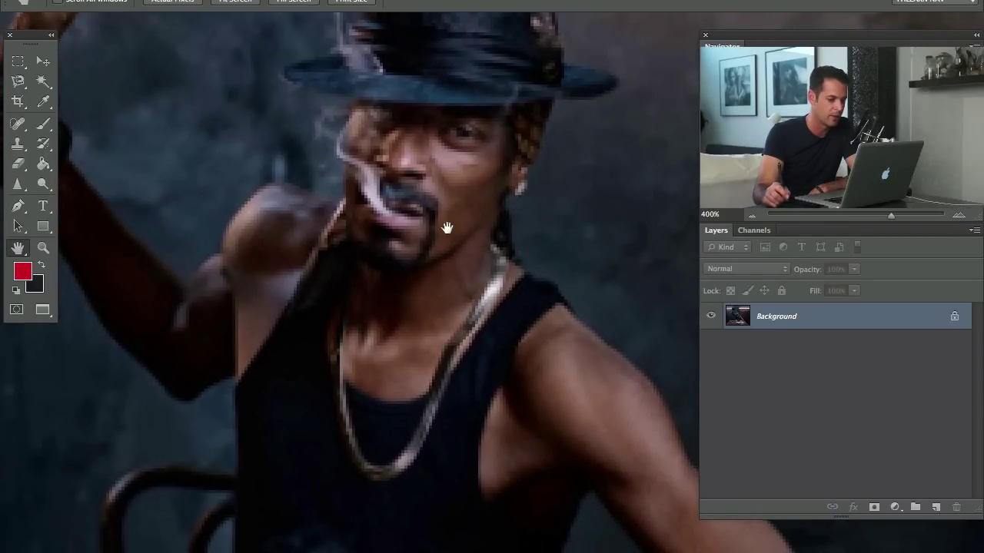
pyautogui.click(750, 217)
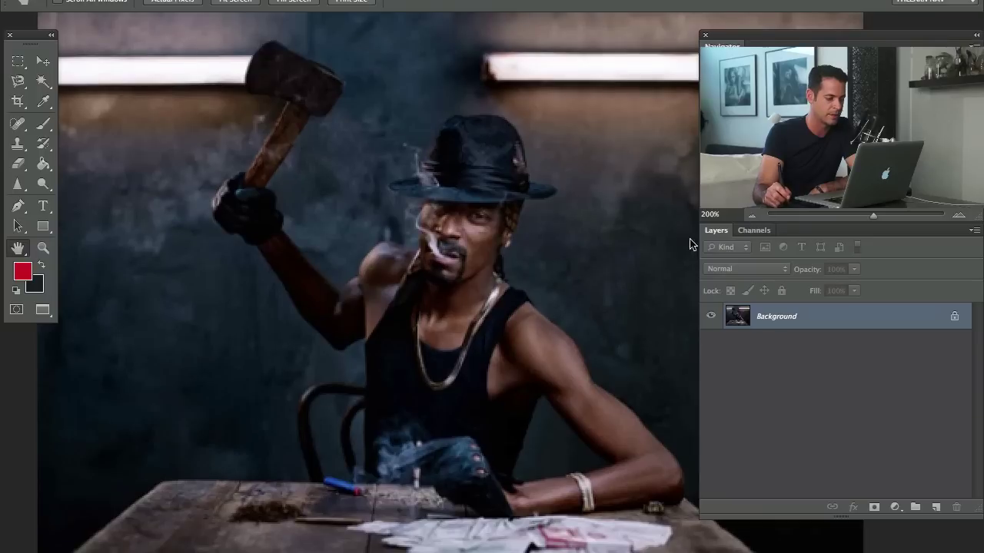
pyautogui.hscroll(3, 422, 307)
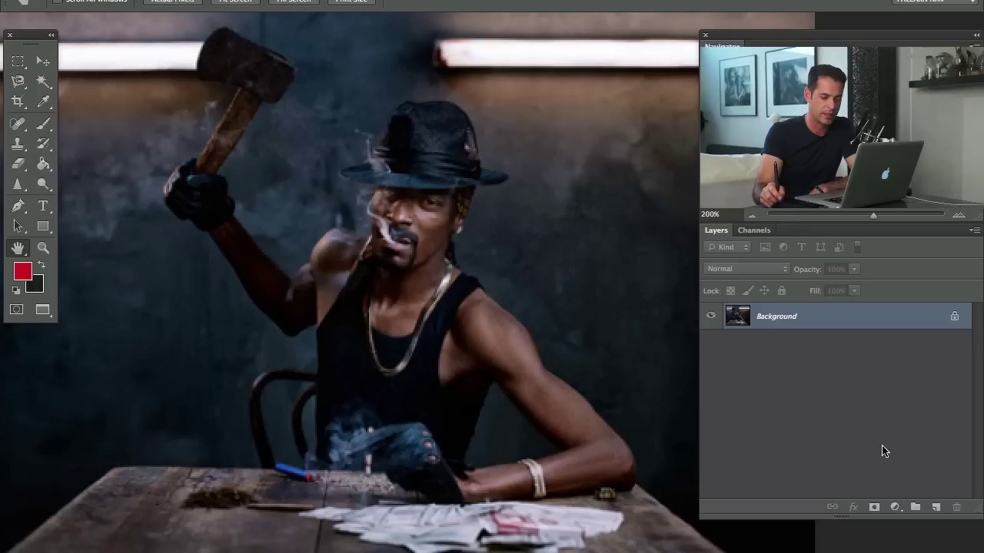
# Step: Add a new layer with a much thinner brush, trying and undoing strokes along the hat brim
pyautogui.click(934, 508)
pyautogui.press('b')
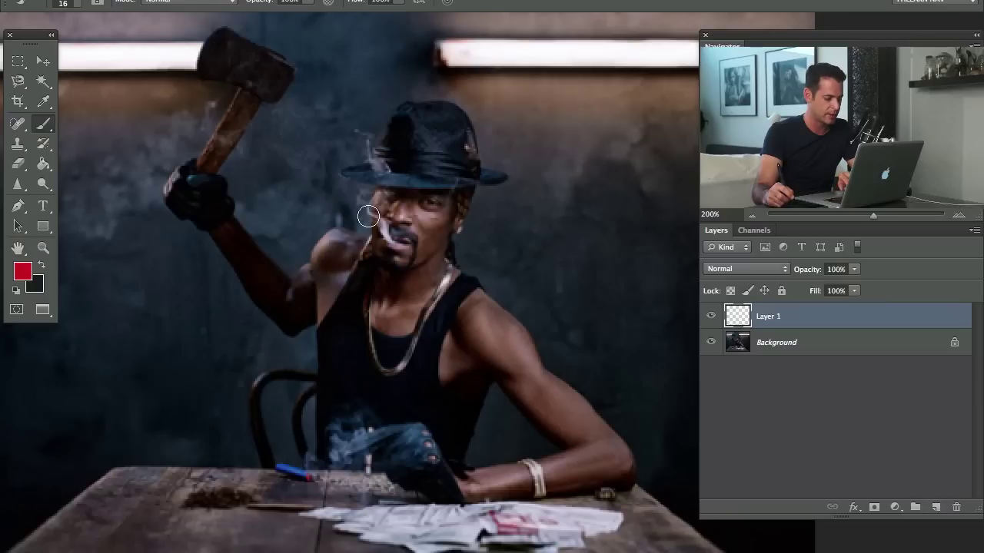
pyautogui.moveTo(394, 238)
pyautogui.mouseDown()
pyautogui.moveTo(397, 208)
pyautogui.moveTo(369, 178)
pyautogui.moveTo(489, 184)
pyautogui.mouseUp()
pyautogui.hotkey('ctrl', 'z')
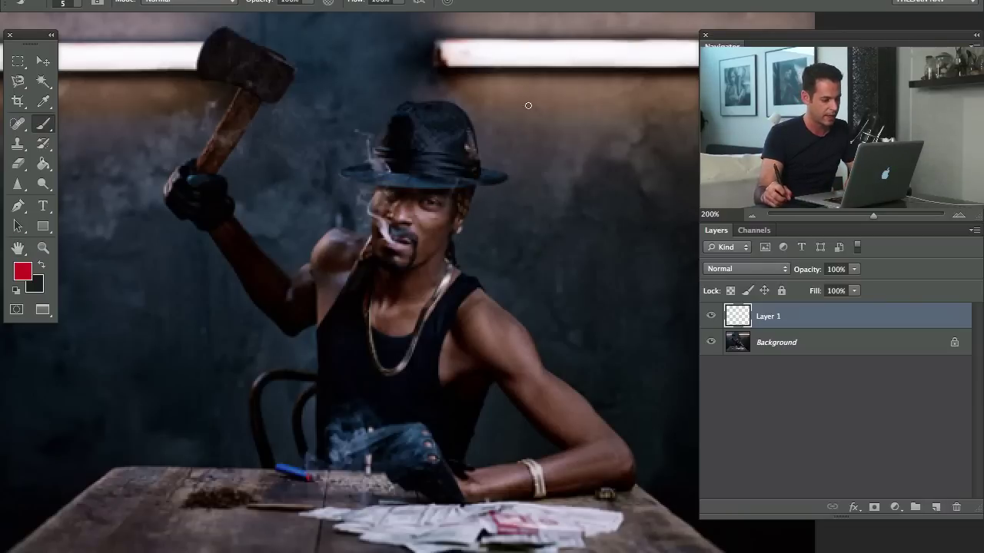
pyautogui.moveTo(408, 197); pyautogui.dragTo(484, 197)
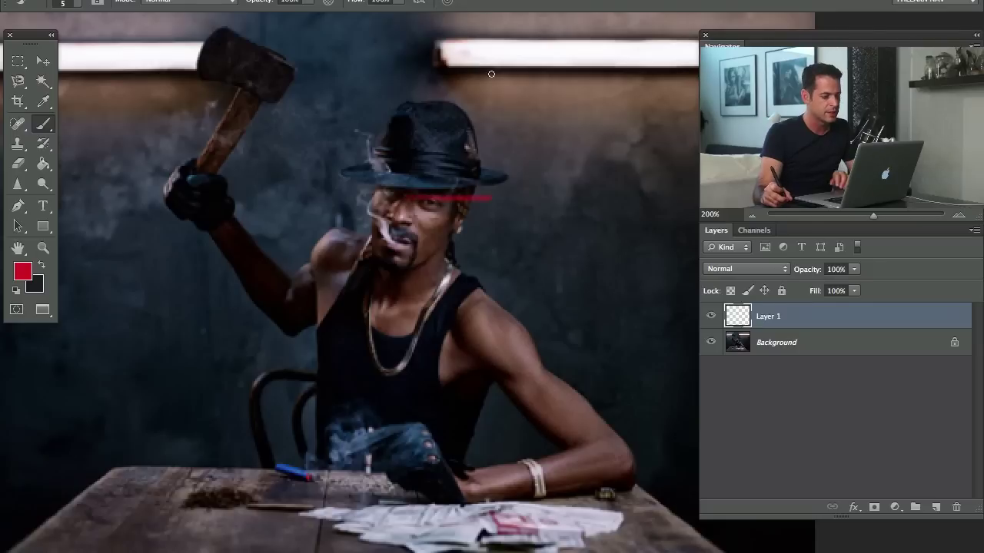
pyautogui.hotkey('ctrl', 'z')
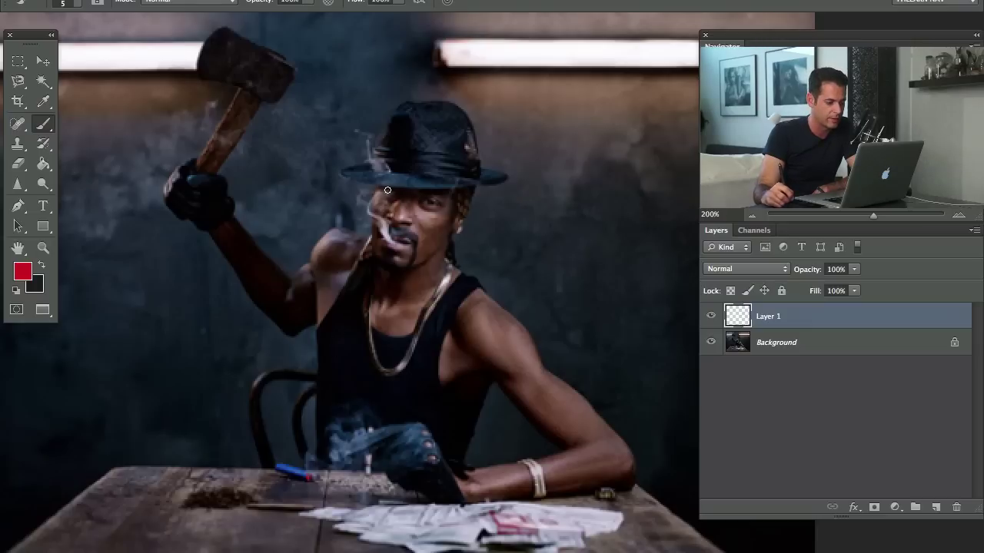
pyautogui.moveTo(386, 190); pyautogui.dragTo(472, 197)
pyautogui.hotkey('ctrl', 'z')
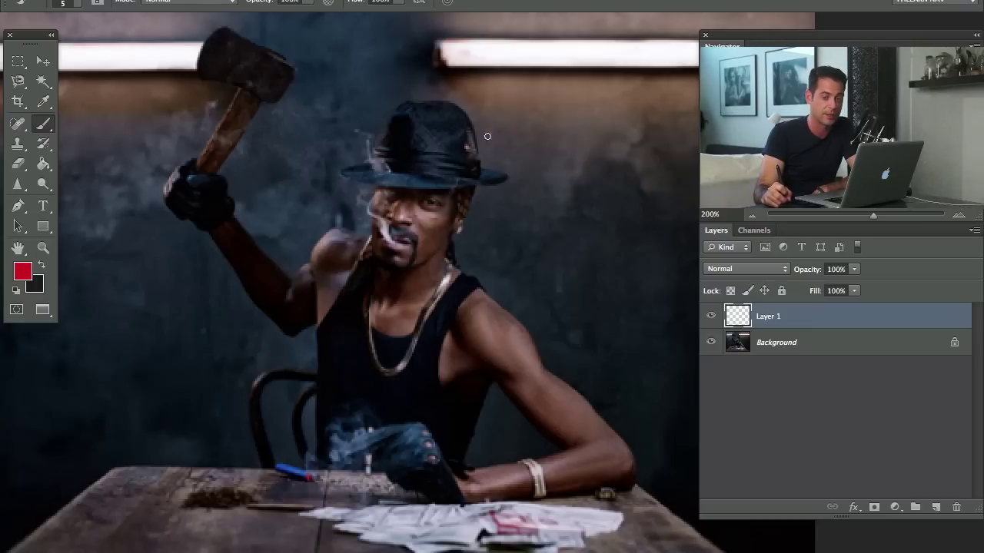
pyautogui.moveTo(413, 179); pyautogui.dragTo(501, 184)
pyautogui.hotkey('ctrl', 'z')
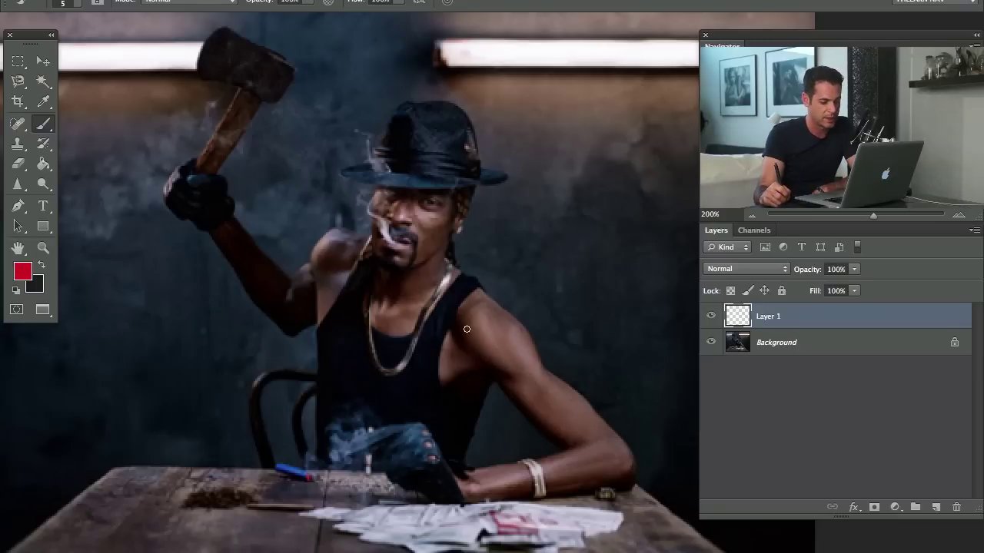
# Step: Circle the right arm, wrist, shoulder and raised hammer arm with red loops
pyautogui.moveTo(463, 312)
pyautogui.mouseDown()
pyautogui.moveTo(481, 385)
pyautogui.moveTo(511, 352)
pyautogui.moveTo(536, 425)
pyautogui.moveTo(576, 464)
pyautogui.moveTo(565, 427)
pyautogui.mouseUp()
pyautogui.moveTo(593, 478)
pyautogui.mouseDown()
pyautogui.moveTo(461, 511)
pyautogui.moveTo(542, 461)
pyautogui.mouseUp()
pyautogui.moveTo(208, 154)
pyautogui.mouseDown()
pyautogui.moveTo(342, 292)
pyautogui.moveTo(315, 367)
pyautogui.mouseUp()
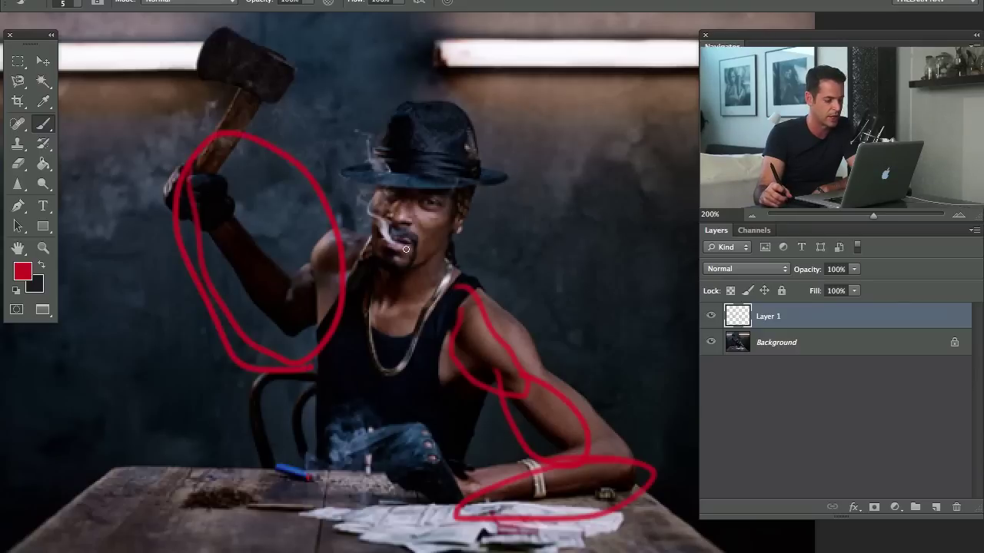
pyautogui.moveTo(503, 336)
pyautogui.mouseDown()
pyautogui.moveTo(549, 320)
pyautogui.moveTo(534, 337)
pyautogui.moveTo(523, 323)
pyautogui.moveTo(469, 324)
pyautogui.moveTo(467, 359)
pyautogui.moveTo(454, 359)
pyautogui.moveTo(473, 334)
pyautogui.moveTo(470, 360)
pyautogui.moveTo(492, 352)
pyautogui.moveTo(491, 381)
pyautogui.moveTo(510, 366)
pyautogui.moveTo(527, 393)
pyautogui.mouseUp()
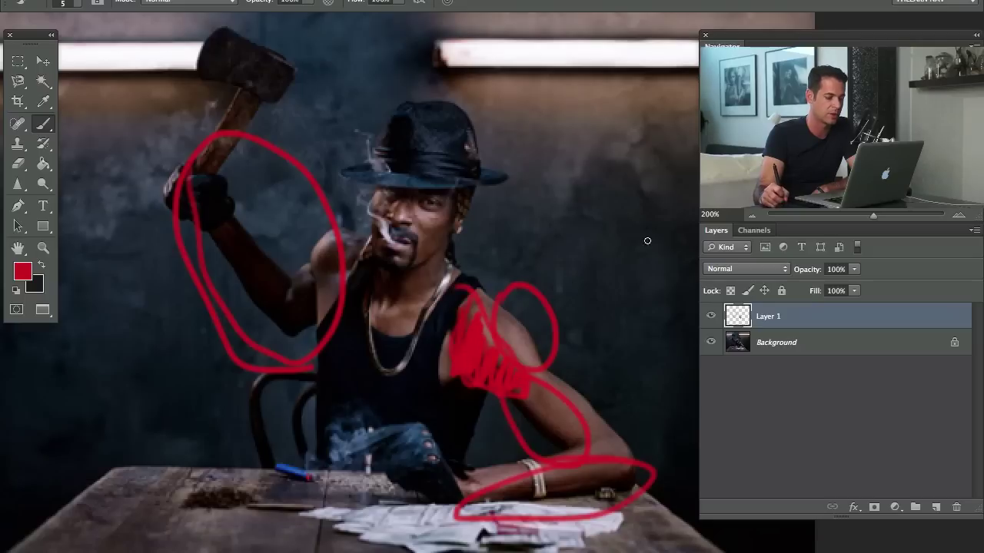
# Step: Add red arrows toward the shoulder, forearm and raised arm, plus a zigzag on its lit edge
pyautogui.moveTo(662, 221); pyautogui.dragTo(542, 295)
pyautogui.moveTo(610, 228); pyautogui.dragTo(592, 303)
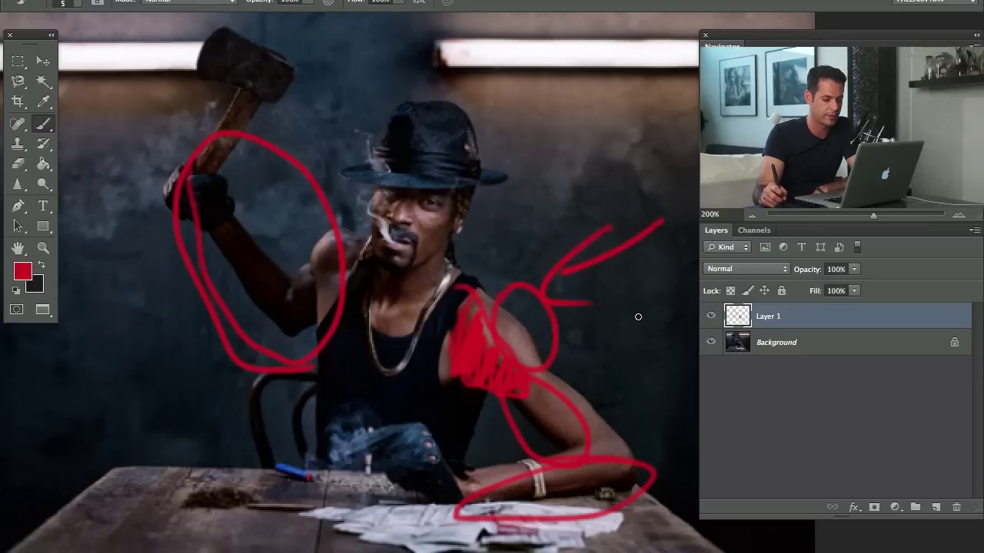
pyautogui.moveTo(670, 289)
pyautogui.mouseDown()
pyautogui.moveTo(588, 349)
pyautogui.moveTo(559, 393)
pyautogui.mouseUp()
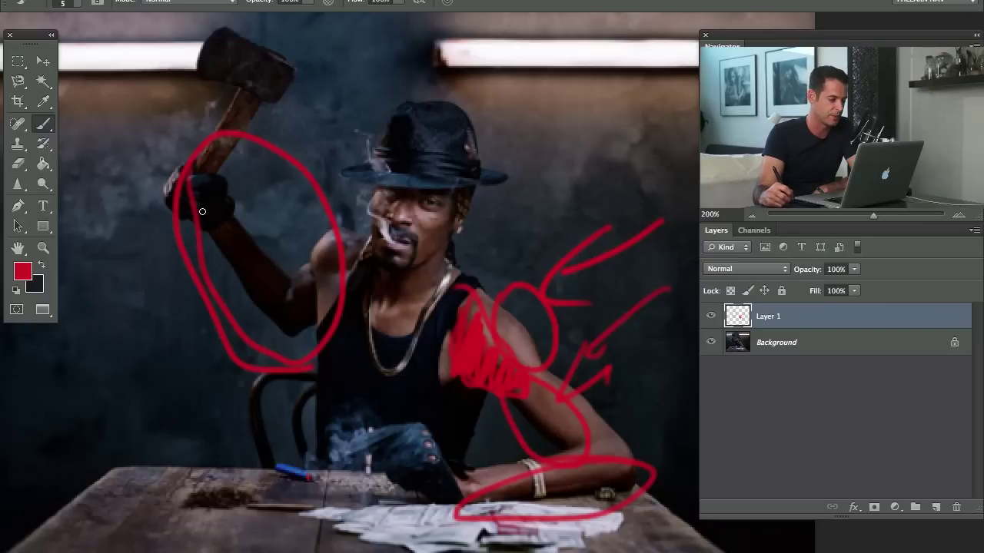
pyautogui.moveTo(203, 228)
pyautogui.mouseDown()
pyautogui.moveTo(216, 253)
pyautogui.moveTo(237, 246)
pyautogui.moveTo(277, 293)
pyautogui.mouseUp()
pyautogui.moveTo(353, 202); pyautogui.dragTo(282, 221)
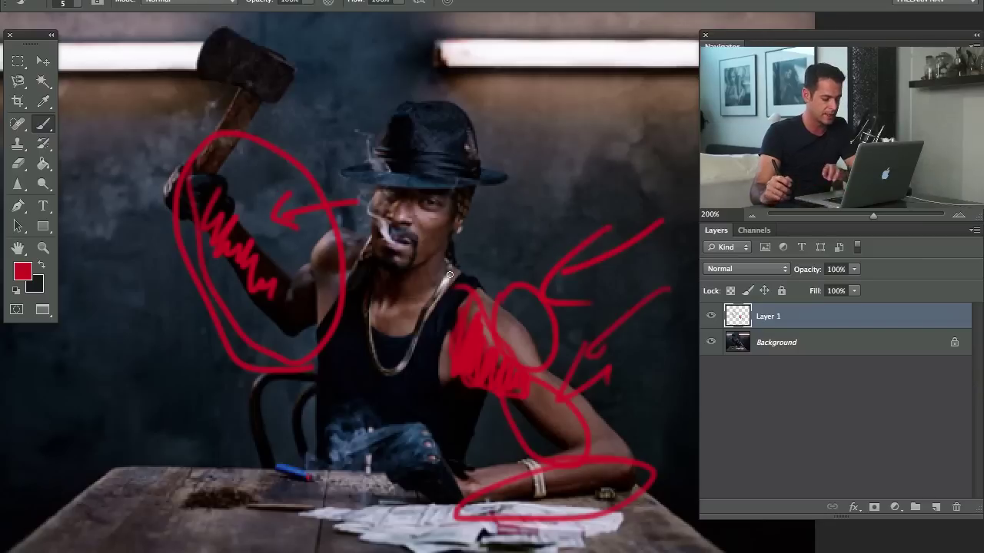
# Step: Zoom out to check the whole photo, then shift the red markings left with the Move tool
pyautogui.scroll(1, 461, 284)
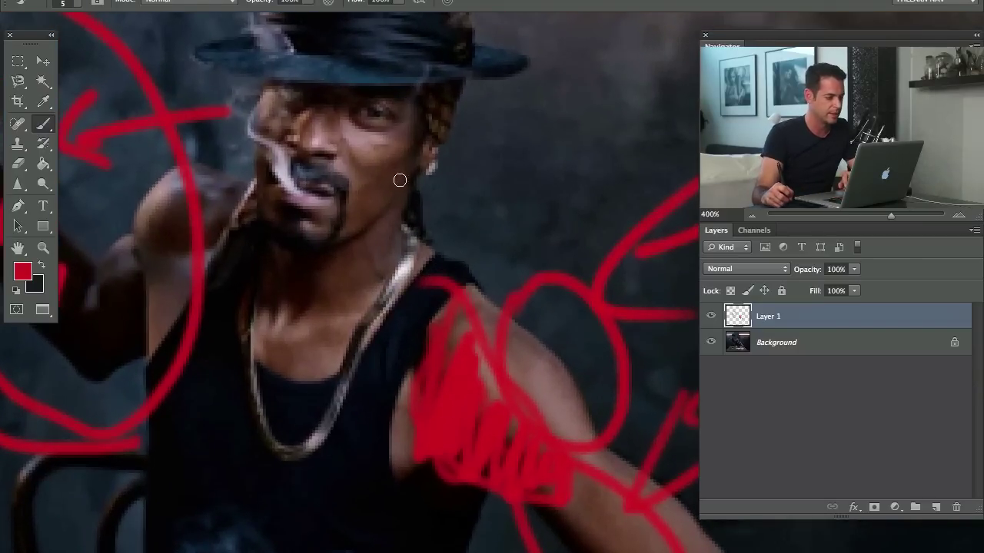
pyautogui.moveTo(557, 152)
pyautogui.mouseDown()
pyautogui.moveTo(588, 173)
pyautogui.moveTo(611, 213)
pyautogui.mouseUp()
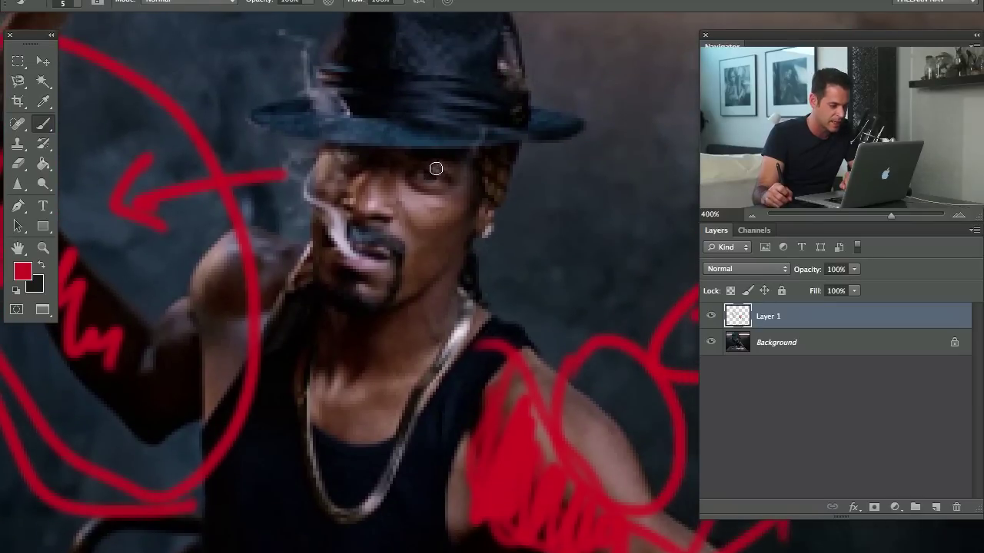
pyautogui.click(752, 216)
pyautogui.click(752, 216)
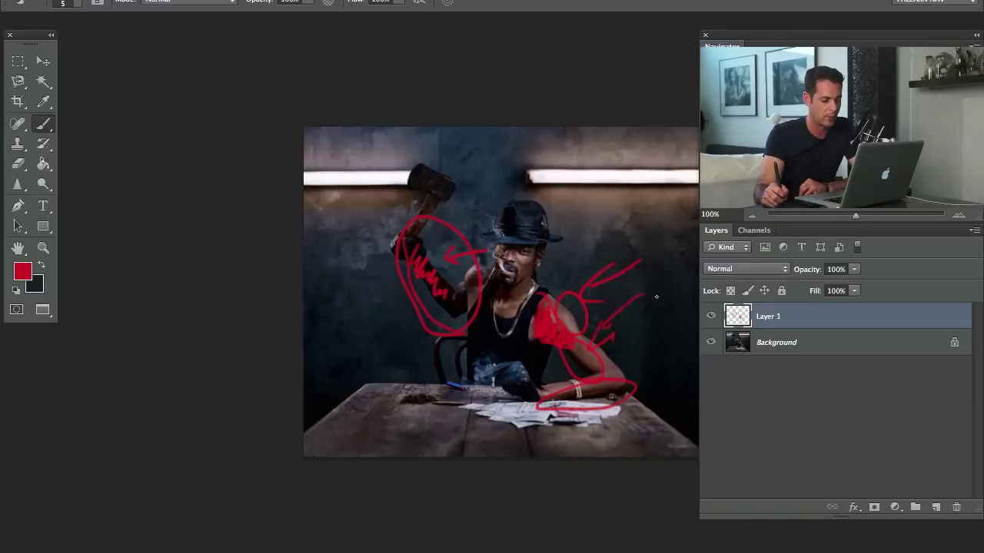
pyautogui.click(958, 214)
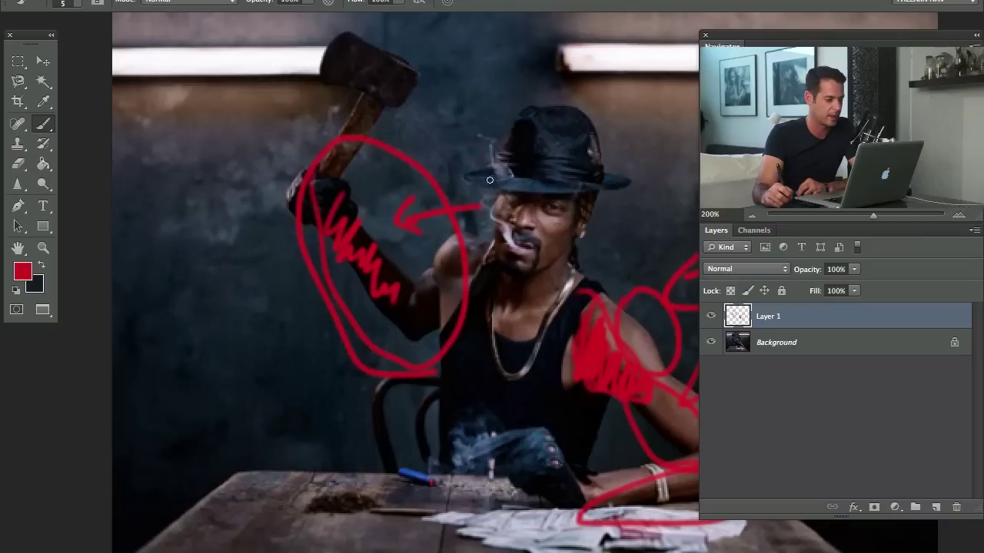
pyautogui.click(42, 68)
pyautogui.moveTo(504, 261)
pyautogui.mouseDown()
pyautogui.moveTo(333, 259)
pyautogui.moveTo(384, 262)
pyautogui.mouseUp()
# Step: Hide the red markings layer, select Background, and dismiss the locked-layer alerts
pyautogui.click(711, 316)
pyautogui.click(762, 344)
pyautogui.moveTo(547, 286); pyautogui.dragTo(432, 61)
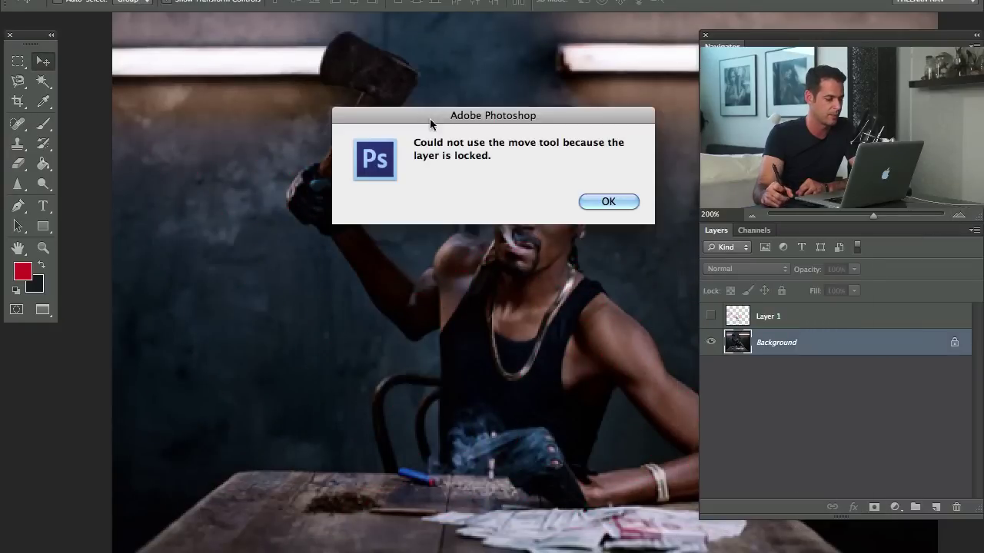
pyautogui.click(611, 202)
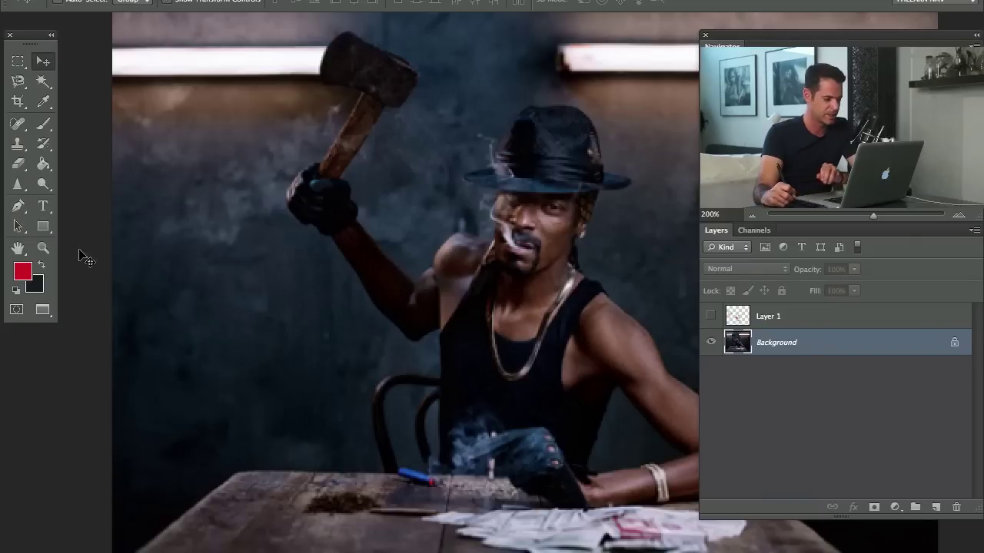
pyautogui.moveTo(477, 243); pyautogui.dragTo(540, 200)
pyautogui.press('Return')
# Step: Pan left and zoom out to recentre the whole clean photo
pyautogui.click(18, 247)
pyautogui.moveTo(520, 264); pyautogui.dragTo(415, 270)
pyautogui.click(749, 216)
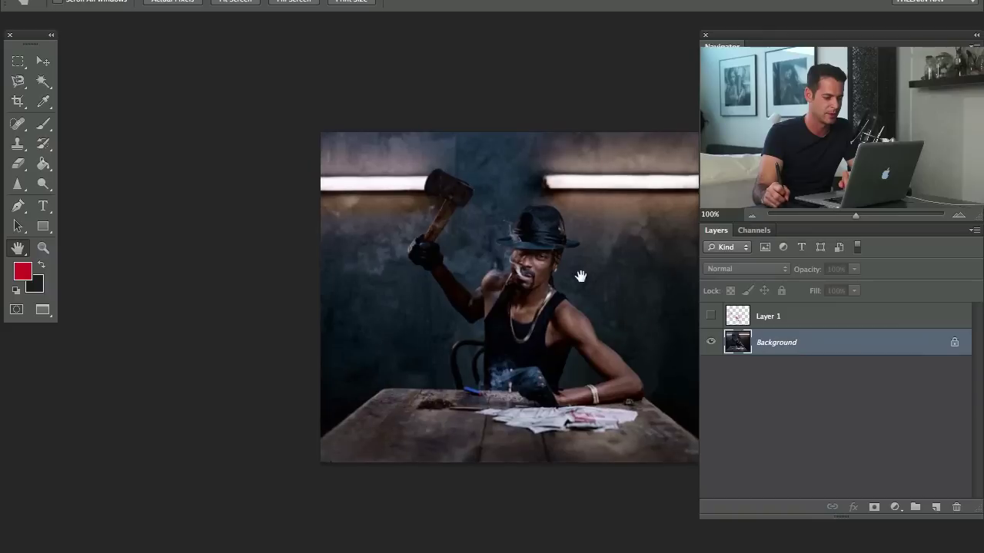
pyautogui.moveTo(571, 274); pyautogui.dragTo(466, 248)
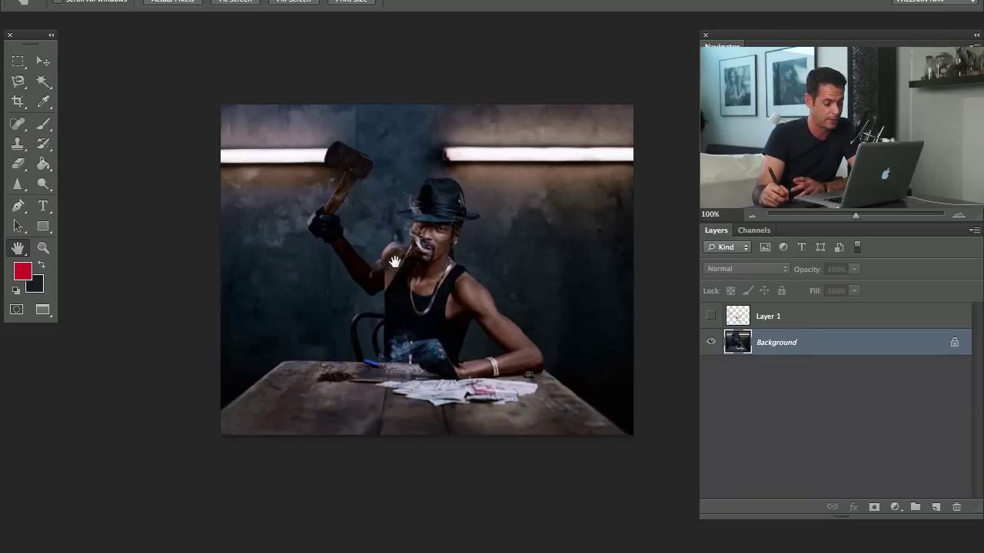
# Step: Zoom in on the face and hat, then zoom back out to the full photo
pyautogui.click(958, 216)
pyautogui.click(958, 215)
pyautogui.moveTo(340, 247); pyautogui.dragTo(371, 259)
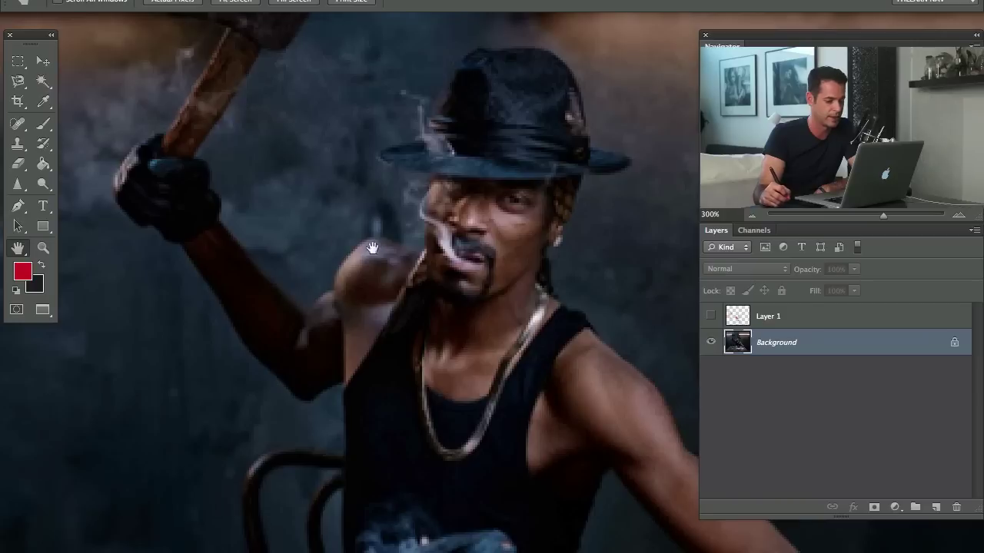
pyautogui.moveTo(380, 275); pyautogui.dragTo(375, 276)
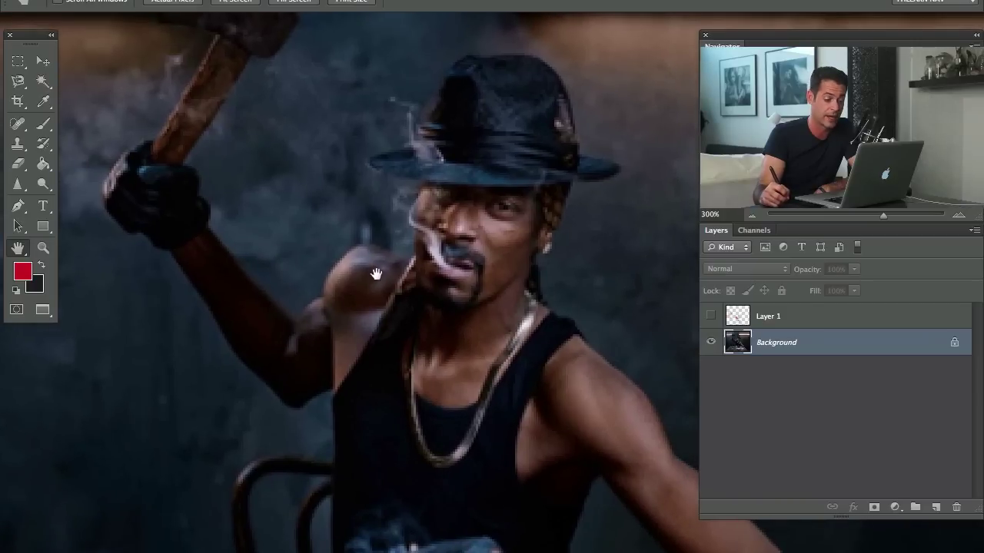
pyautogui.hscroll(3, 523, 338)
pyautogui.scroll(-1, 523, 338)
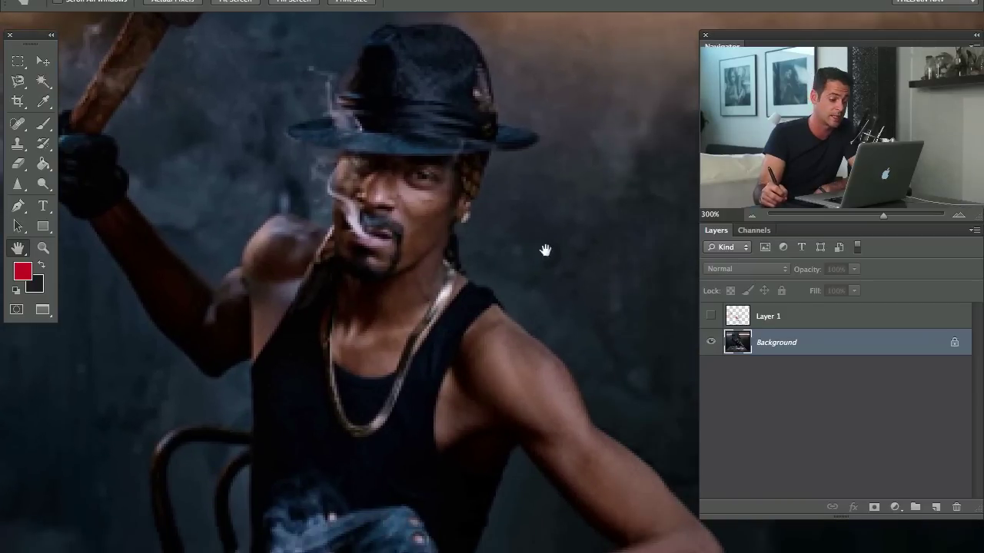
pyautogui.click(751, 216)
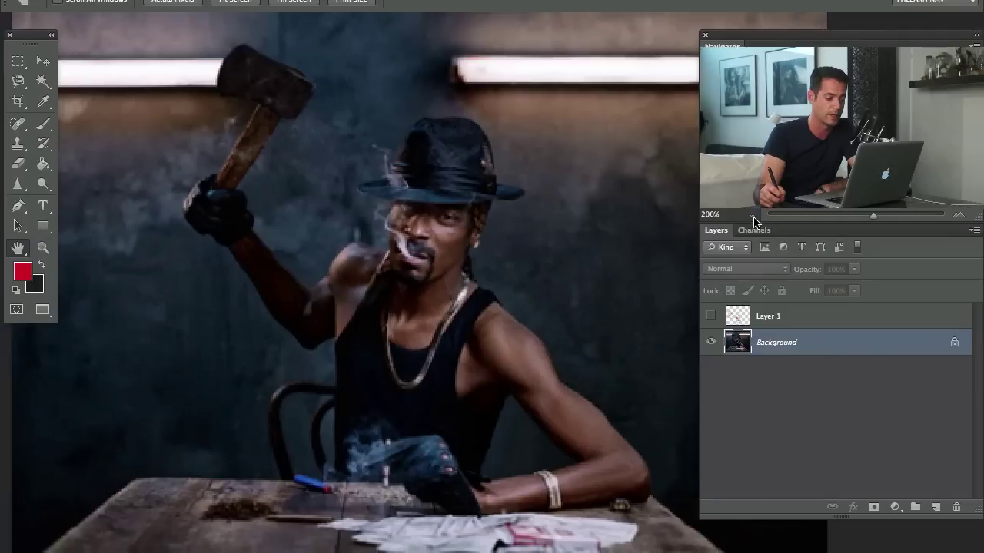
pyautogui.click(752, 216)
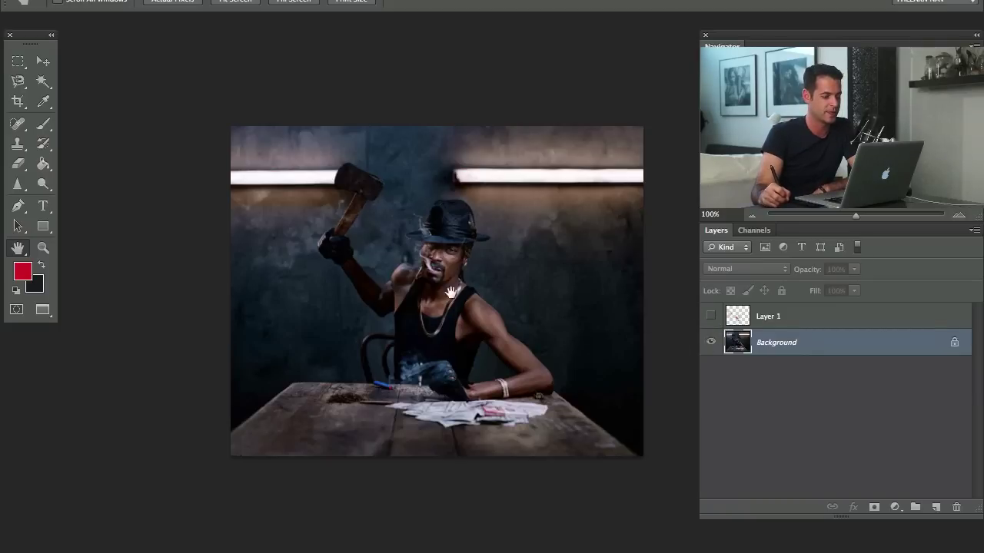
pyautogui.moveTo(453, 298); pyautogui.dragTo(436, 293)
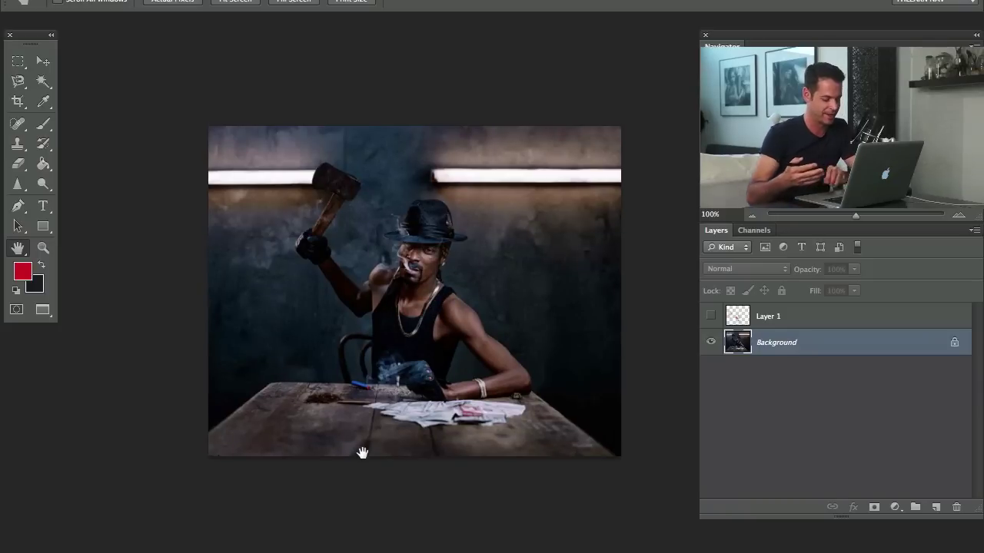
# Step: Bring the crying-child portrait forward alone on plain grey and pan it up and left
pyautogui.press('f')
pyautogui.press('f')
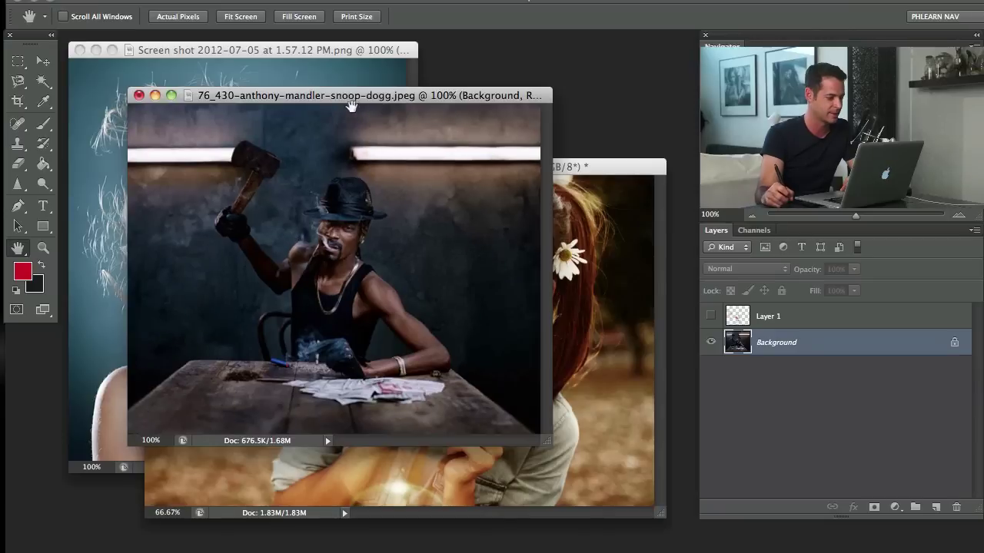
pyautogui.click(348, 52)
pyautogui.moveTo(349, 53); pyautogui.dragTo(368, 69)
pyautogui.press('f')
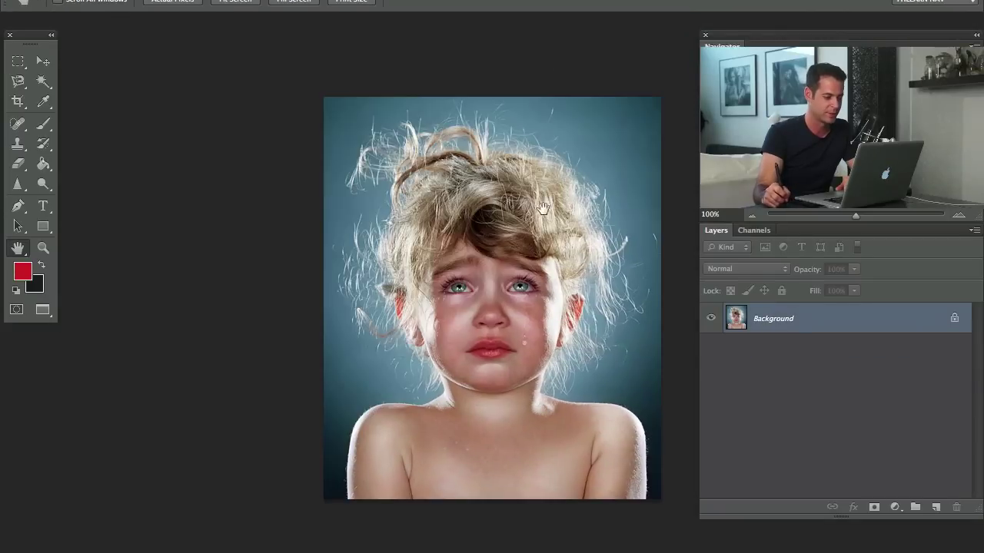
pyautogui.moveTo(540, 330); pyautogui.dragTo(445, 297)
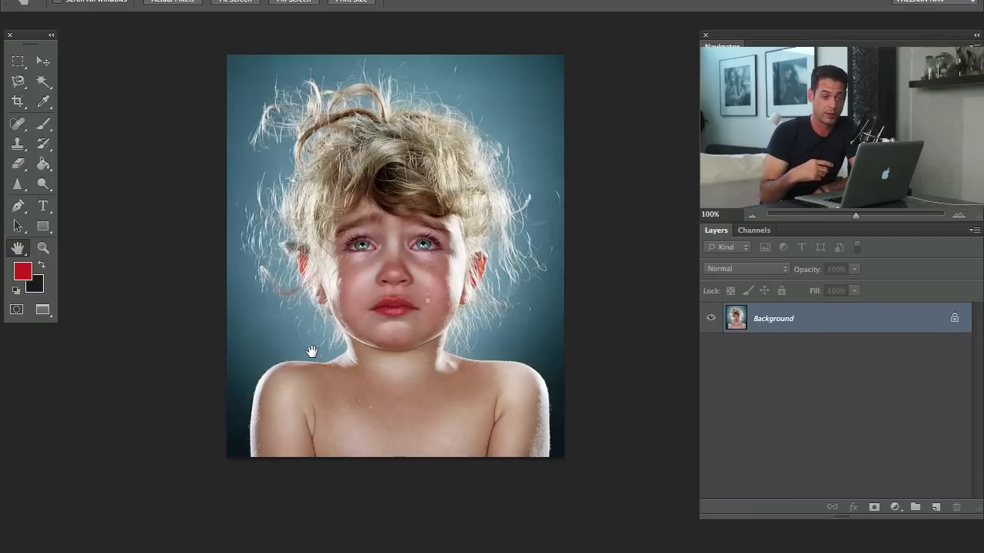
# Step: On a new layer, paint the left red light stand with hatching, rungs and a top rail
pyautogui.click(935, 508)
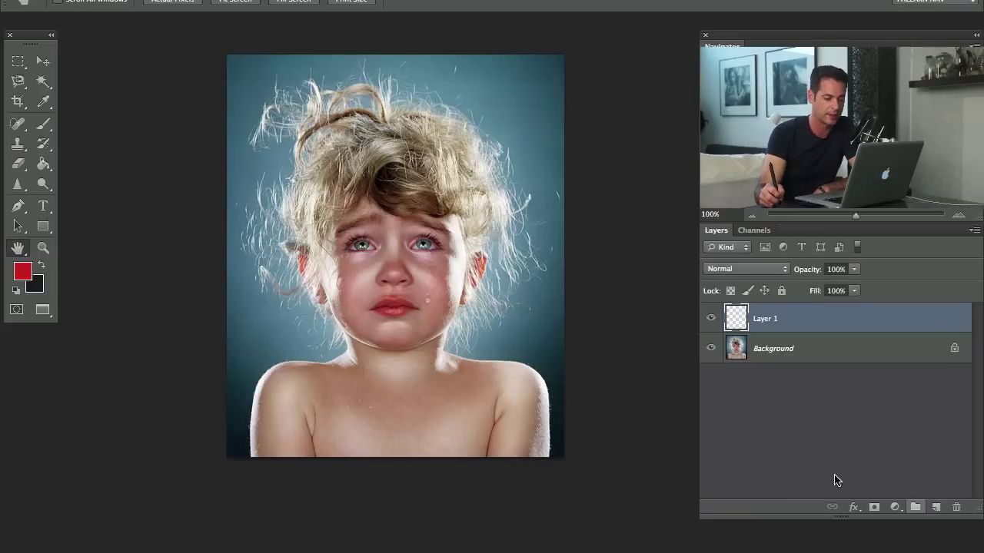
pyautogui.press('b')
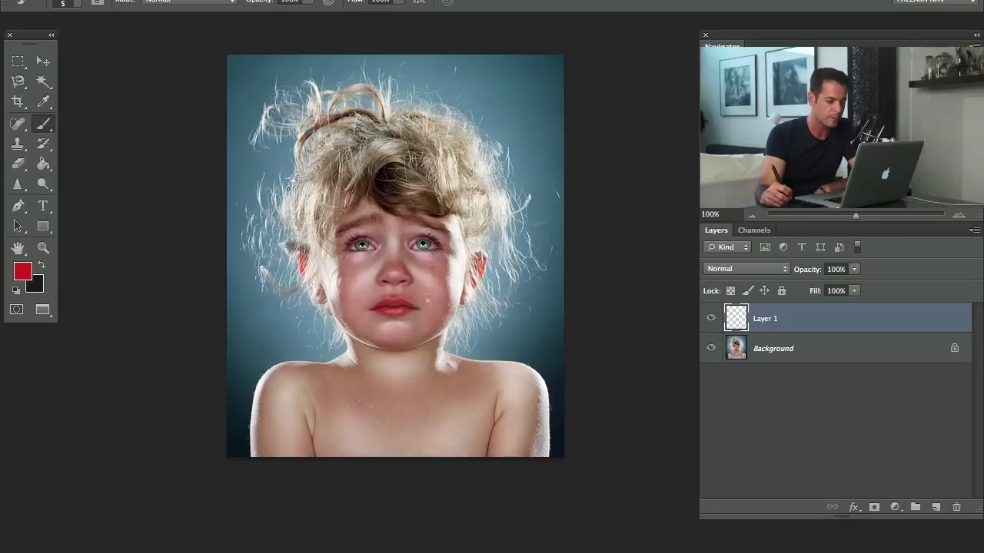
pyautogui.moveTo(245, 197)
pyautogui.mouseDown()
pyautogui.moveTo(221, 406)
pyautogui.moveTo(260, 411)
pyautogui.mouseUp()
pyautogui.moveTo(298, 175)
pyautogui.mouseDown()
pyautogui.moveTo(254, 414)
pyautogui.moveTo(249, 191)
pyautogui.moveTo(243, 438)
pyautogui.mouseUp()
pyautogui.moveTo(276, 188)
pyautogui.mouseDown()
pyautogui.moveTo(254, 418)
pyautogui.moveTo(262, 335)
pyautogui.mouseUp()
pyautogui.moveTo(249, 218)
pyautogui.mouseDown()
pyautogui.moveTo(281, 214)
pyautogui.moveTo(282, 237)
pyautogui.mouseUp()
pyautogui.moveTo(241, 266); pyautogui.dragTo(267, 266)
pyautogui.moveTo(238, 292); pyautogui.dragTo(265, 293)
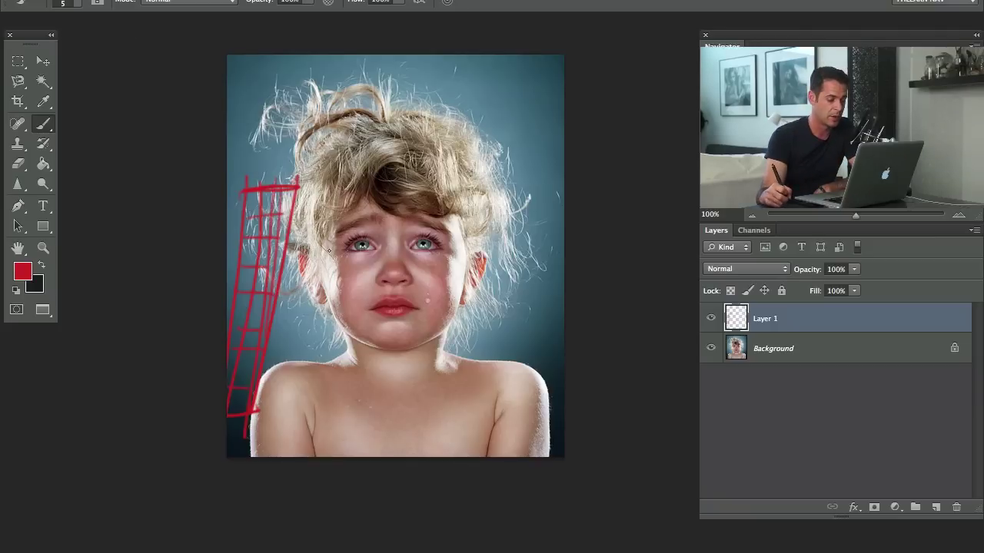
pyautogui.moveTo(245, 189)
pyautogui.mouseDown()
pyautogui.moveTo(238, 178)
pyautogui.moveTo(245, 193)
pyautogui.moveTo(297, 172)
pyautogui.moveTo(241, 183)
pyautogui.moveTo(227, 244)
pyautogui.moveTo(250, 162)
pyautogui.mouseUp()
# Step: Draw the right stand and trace red rim lines down both face sides and the shoulder
pyautogui.moveTo(525, 175)
pyautogui.mouseDown()
pyautogui.moveTo(551, 419)
pyautogui.moveTo(556, 166)
pyautogui.moveTo(563, 423)
pyautogui.moveTo(550, 230)
pyautogui.mouseUp()
pyautogui.moveTo(555, 187); pyautogui.dragTo(558, 209)
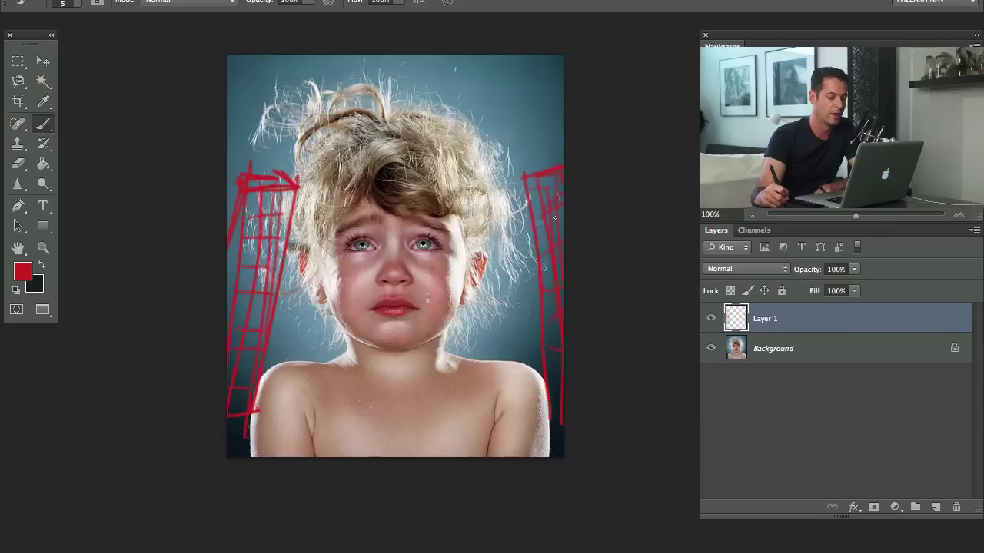
pyautogui.moveTo(463, 179)
pyautogui.mouseDown()
pyautogui.moveTo(446, 206)
pyautogui.moveTo(444, 378)
pyautogui.moveTo(461, 368)
pyautogui.mouseUp()
pyautogui.moveTo(529, 364)
pyautogui.mouseDown()
pyautogui.moveTo(538, 411)
pyautogui.moveTo(524, 456)
pyautogui.mouseUp()
pyautogui.moveTo(315, 185)
pyautogui.mouseDown()
pyautogui.moveTo(339, 204)
pyautogui.moveTo(330, 256)
pyautogui.moveTo(357, 350)
pyautogui.moveTo(346, 370)
pyautogui.moveTo(323, 357)
pyautogui.moveTo(250, 454)
pyautogui.mouseUp()
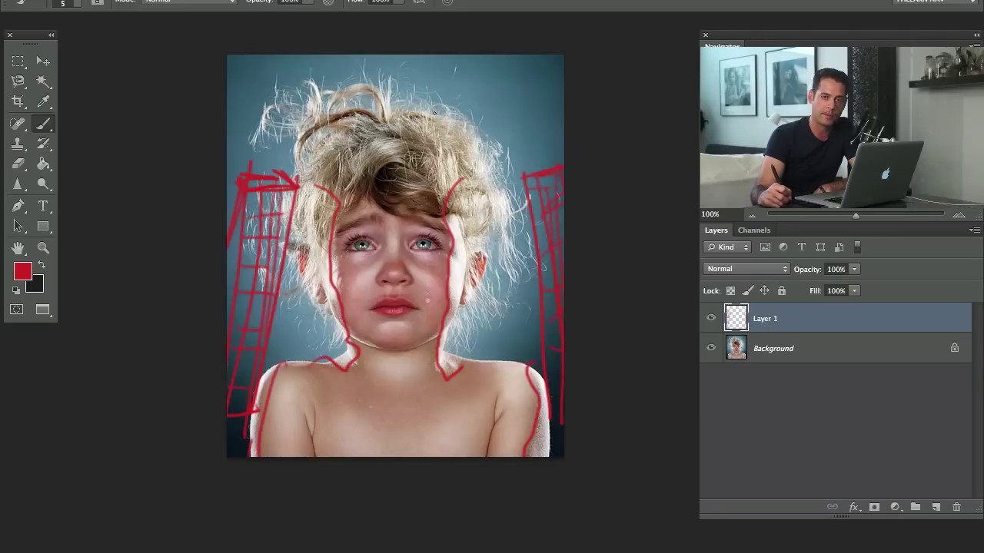
# Step: Sketch a bar across the hair and roof lines between the stands, undoing the roof strokes
pyautogui.moveTo(288, 122); pyautogui.dragTo(533, 132)
pyautogui.moveTo(541, 82); pyautogui.dragTo(307, 90)
pyautogui.hotkey('ctrl', 'z')
pyautogui.moveTo(284, 188)
pyautogui.mouseDown()
pyautogui.moveTo(388, 104)
pyautogui.moveTo(360, 63)
pyautogui.moveTo(230, 165)
pyautogui.mouseUp()
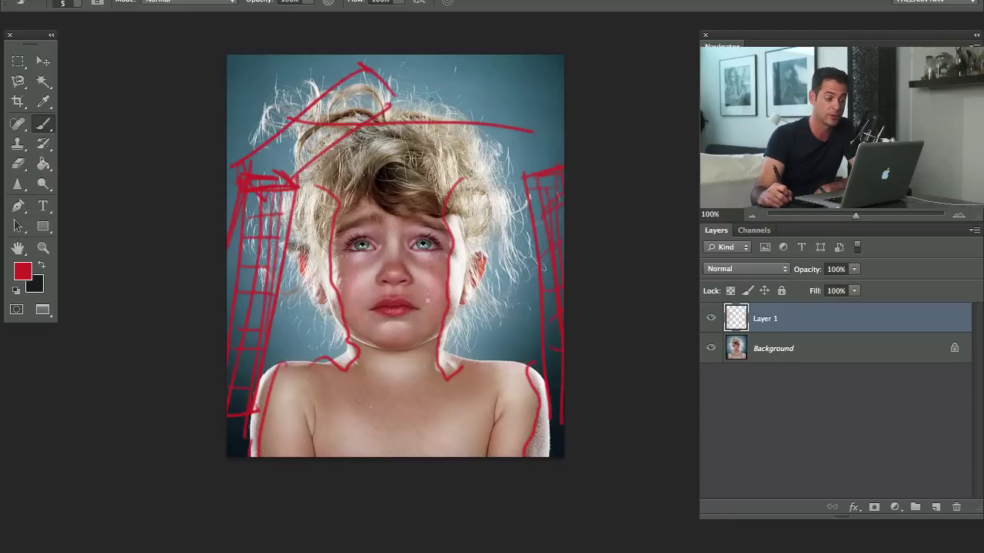
pyautogui.moveTo(405, 114)
pyautogui.mouseDown()
pyautogui.moveTo(542, 176)
pyautogui.moveTo(550, 161)
pyautogui.moveTo(456, 55)
pyautogui.moveTo(389, 100)
pyautogui.mouseUp()
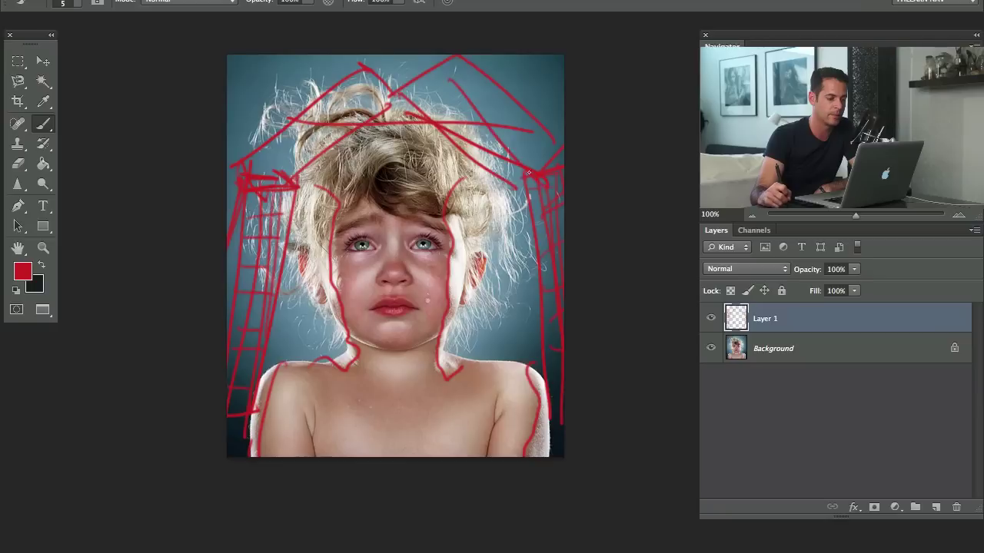
pyautogui.hotkey('ctrl', 'z')
pyautogui.hotkey('ctrl', 'alt', 'z')
pyautogui.hotkey('ctrl', 'alt', 'z')
pyautogui.hotkey('ctrl', 'alt', 'z')
pyautogui.hotkey('ctrl', 'alt', 'z')
pyautogui.hotkey('ctrl', 'alt', 'z')
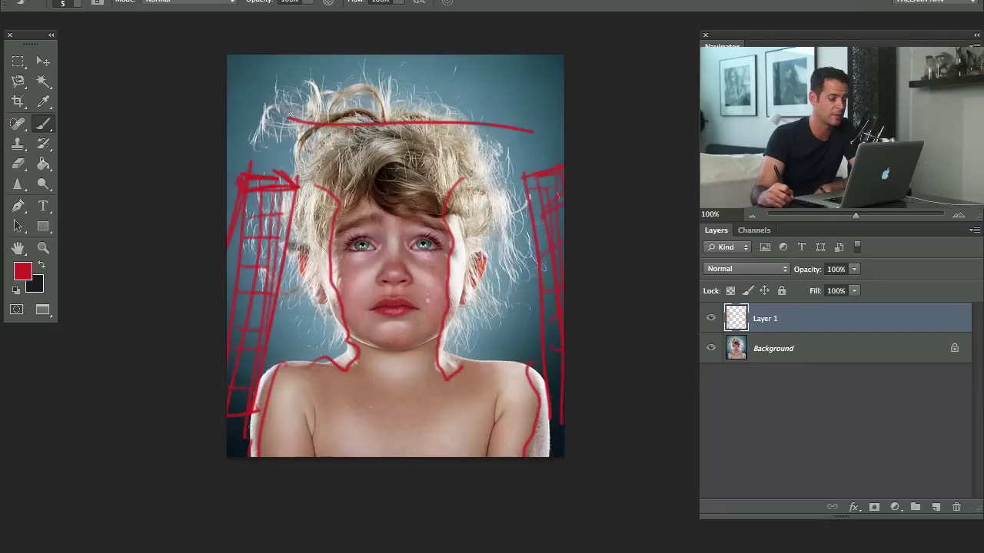
# Step: Paint a beam joining both stands and overhead light bars across the top
pyautogui.moveTo(269, 71)
pyautogui.mouseDown()
pyautogui.moveTo(268, 180)
pyautogui.moveTo(552, 173)
pyautogui.moveTo(553, 58)
pyautogui.mouseUp()
pyautogui.click(323, 71)
pyautogui.moveTo(323, 72); pyautogui.dragTo(534, 84)
pyautogui.moveTo(534, 84); pyautogui.dragTo(278, 89)
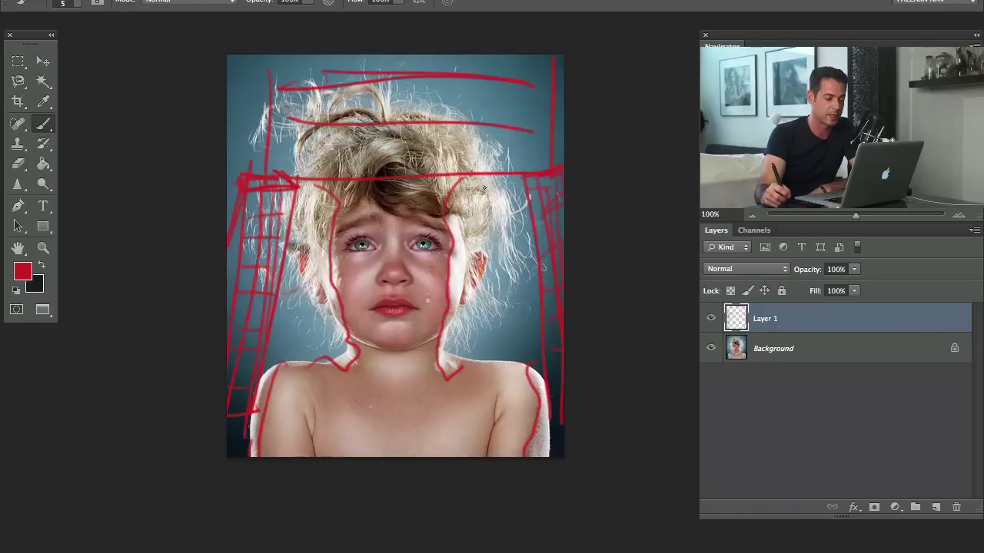
# Step: Hide Layer 1, add an empty Layer 2, and zoom in centred on the face
pyautogui.click(711, 318)
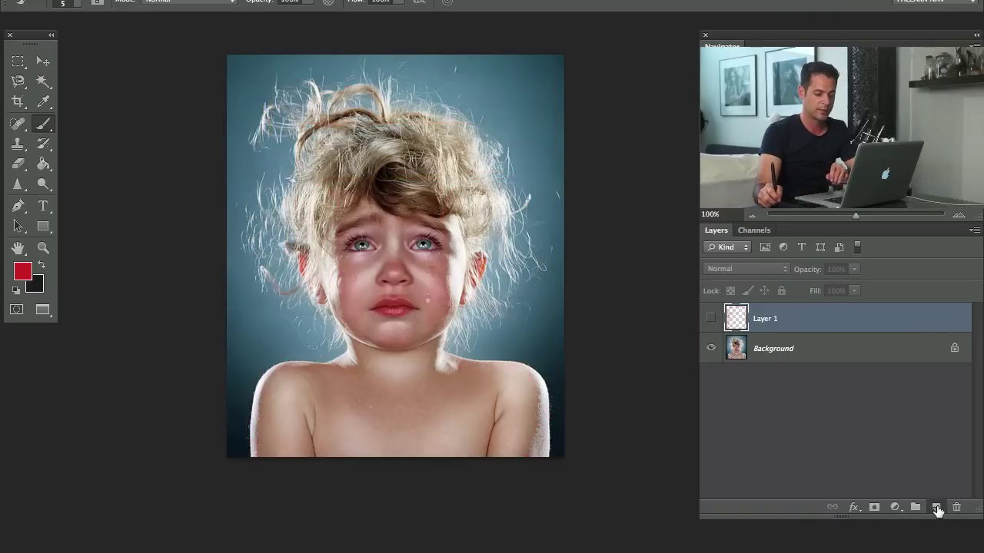
pyautogui.click(936, 508)
pyautogui.hotkey('ctrl', '+')
pyautogui.hotkey('ctrl', '+')
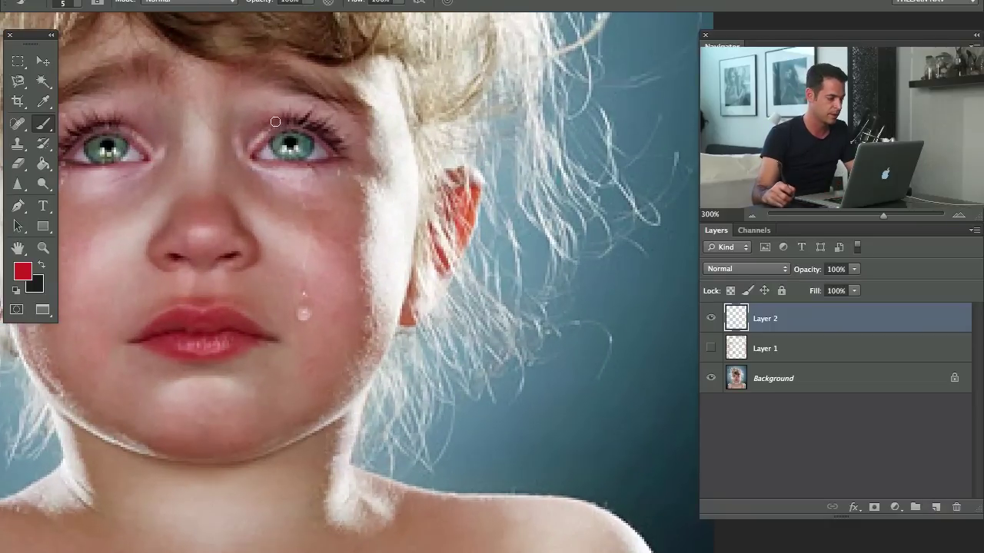
pyautogui.press('space')
pyautogui.moveTo(204, 151); pyautogui.dragTo(364, 251)
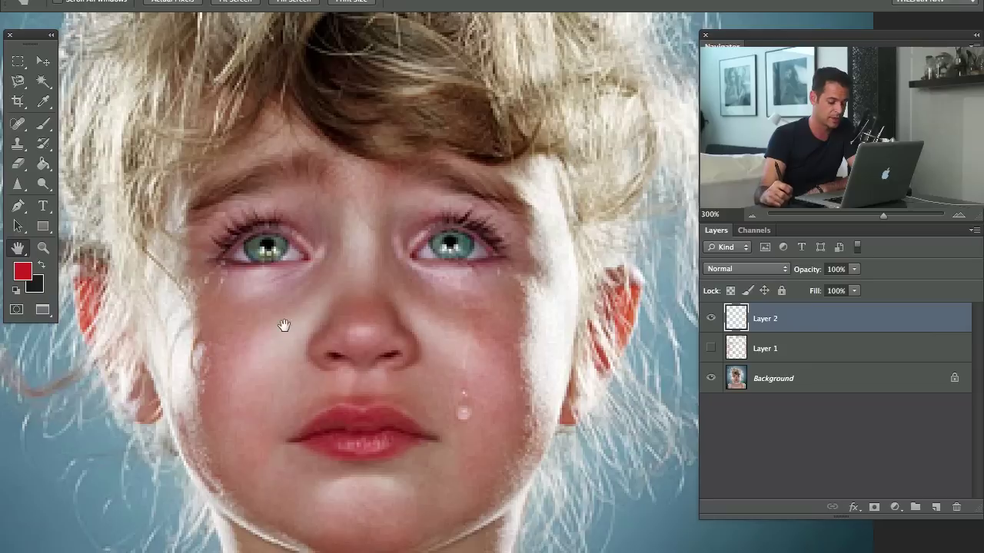
pyautogui.press('b')
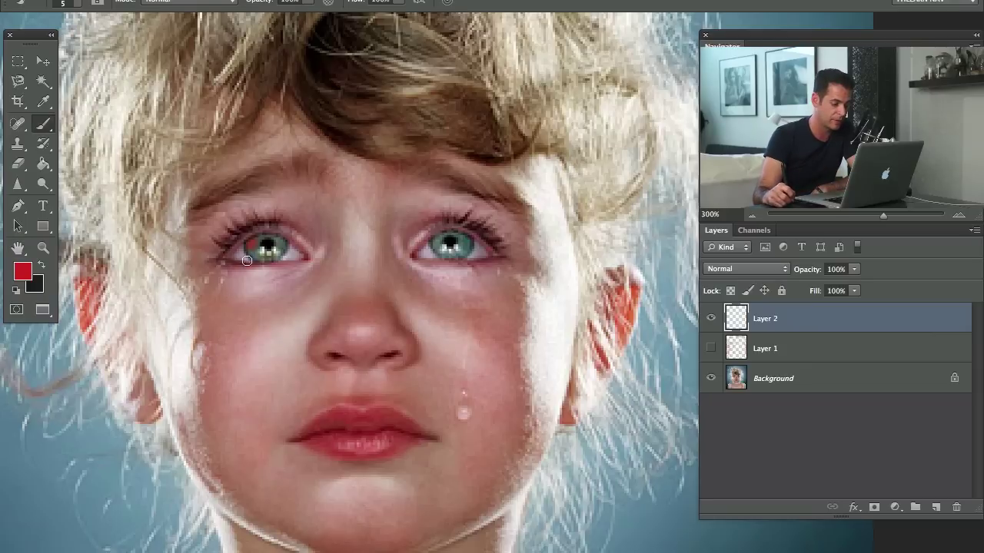
# Step: Try several red marks on the left iris and eye, undoing each one
pyautogui.moveTo(254, 262)
pyautogui.mouseDown()
pyautogui.moveTo(261, 250)
pyautogui.moveTo(278, 274)
pyautogui.mouseUp()
pyautogui.hotkey('ctrl', 'alt', 'z')
pyautogui.hotkey('ctrl', 'alt', 'z')
pyautogui.hotkey('ctrl', 'alt', 'z')
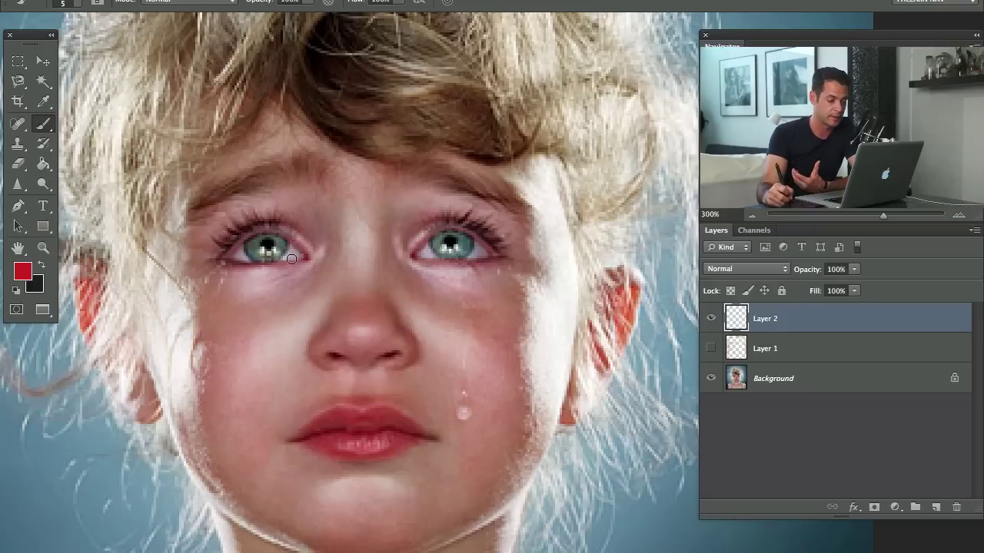
pyautogui.moveTo(264, 245)
pyautogui.mouseDown()
pyautogui.moveTo(259, 277)
pyautogui.moveTo(306, 259)
pyautogui.mouseUp()
pyautogui.hotkey('ctrl', 'alt', 'z')
pyautogui.hotkey('ctrl', 'alt', 'z')
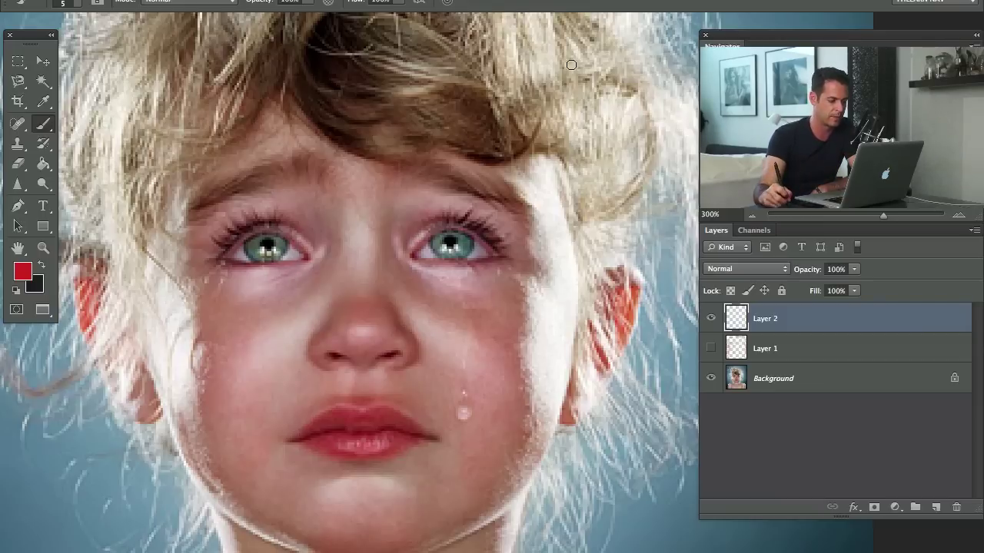
pyautogui.moveTo(265, 246); pyautogui.dragTo(259, 249)
pyautogui.hotkey('ctrl', 'z')
pyautogui.hotkey('ctrl', 'z')
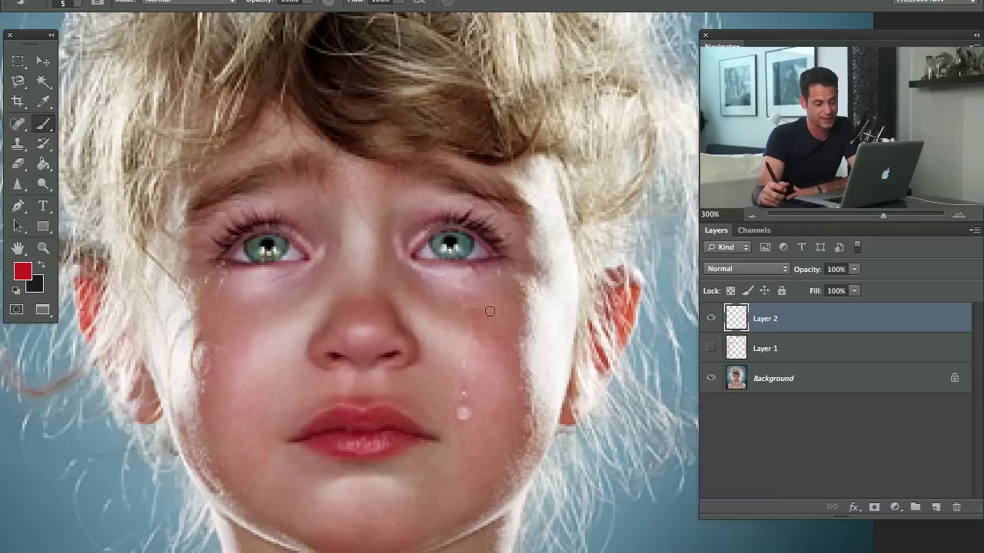
pyautogui.moveTo(256, 261); pyautogui.dragTo(285, 260)
pyautogui.hotkey('ctrl', 'z')
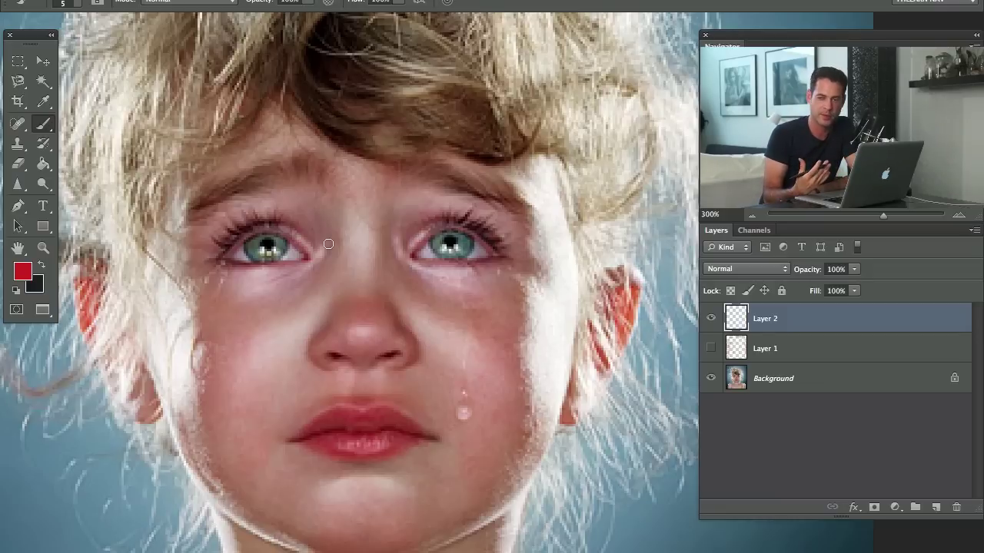
# Step: Zoom to 200% on the face and loop the cheek, nose-bridge and left-eye highlights in red
pyautogui.click(752, 215)
pyautogui.click(751, 215)
pyautogui.click(957, 216)
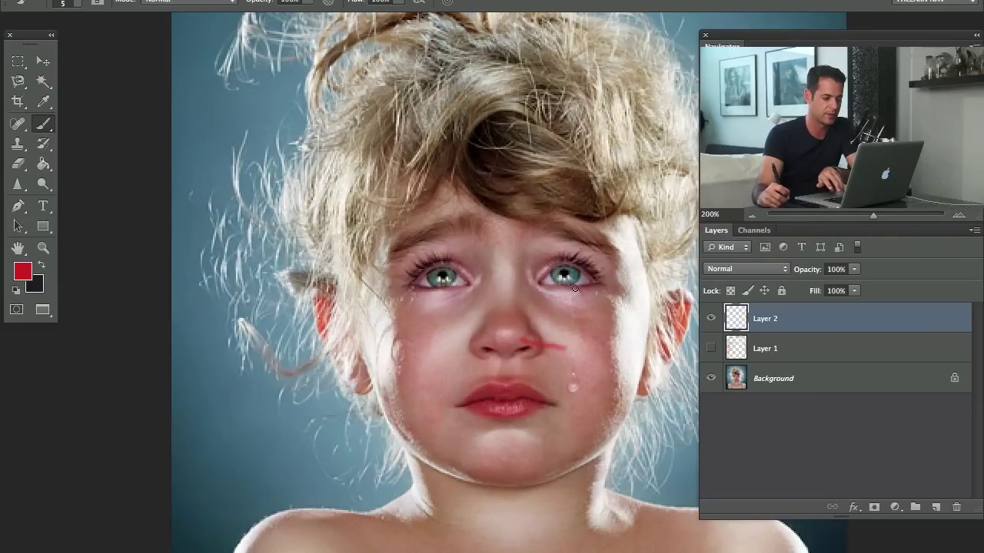
pyautogui.click(18, 247)
pyautogui.hscroll(5, 284, 236)
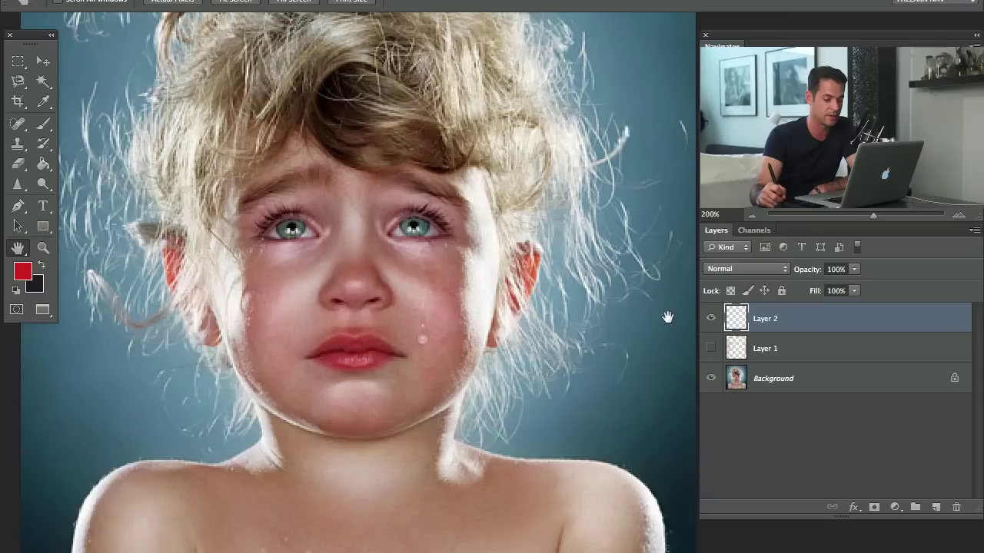
pyautogui.press('b')
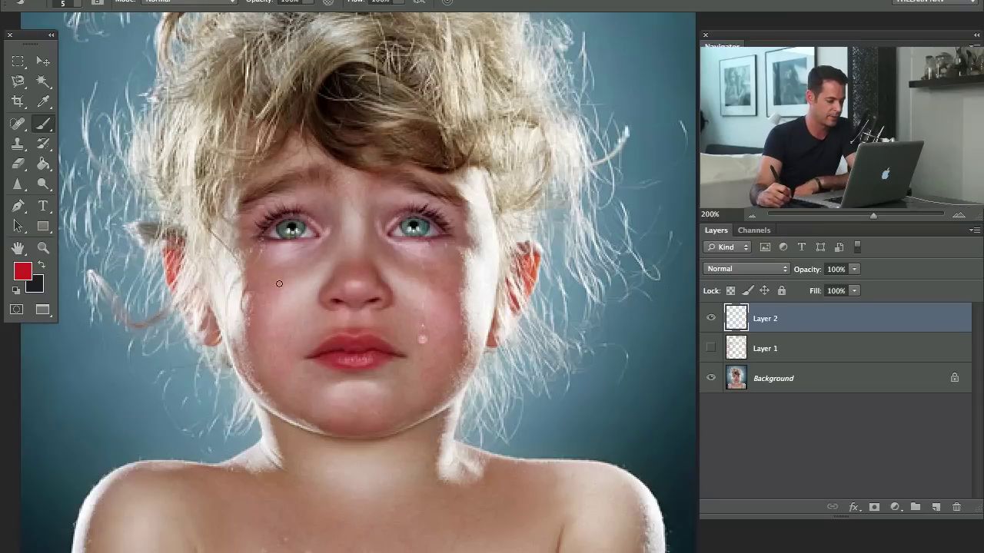
pyautogui.moveTo(306, 263)
pyautogui.mouseDown()
pyautogui.moveTo(330, 283)
pyautogui.moveTo(326, 255)
pyautogui.moveTo(448, 343)
pyautogui.moveTo(392, 274)
pyautogui.mouseUp()
pyautogui.moveTo(331, 251)
pyautogui.mouseDown()
pyautogui.moveTo(347, 194)
pyautogui.moveTo(361, 254)
pyautogui.mouseUp()
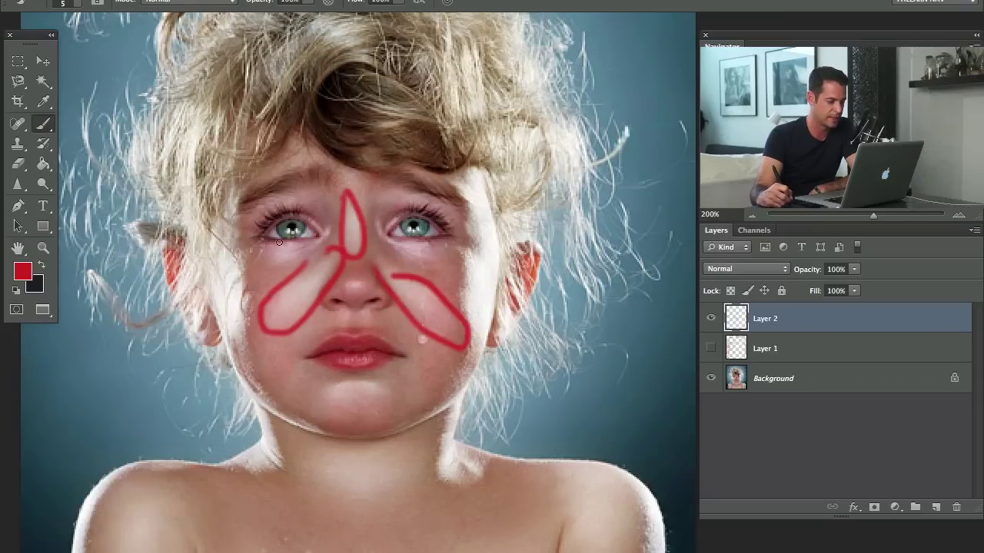
pyautogui.moveTo(278, 247); pyautogui.dragTo(286, 244)
# Step: Outline the under-lip highlight, chin line and right hair highlight, undoing stray strokes and neck hatching
pyautogui.moveTo(352, 394); pyautogui.dragTo(381, 385)
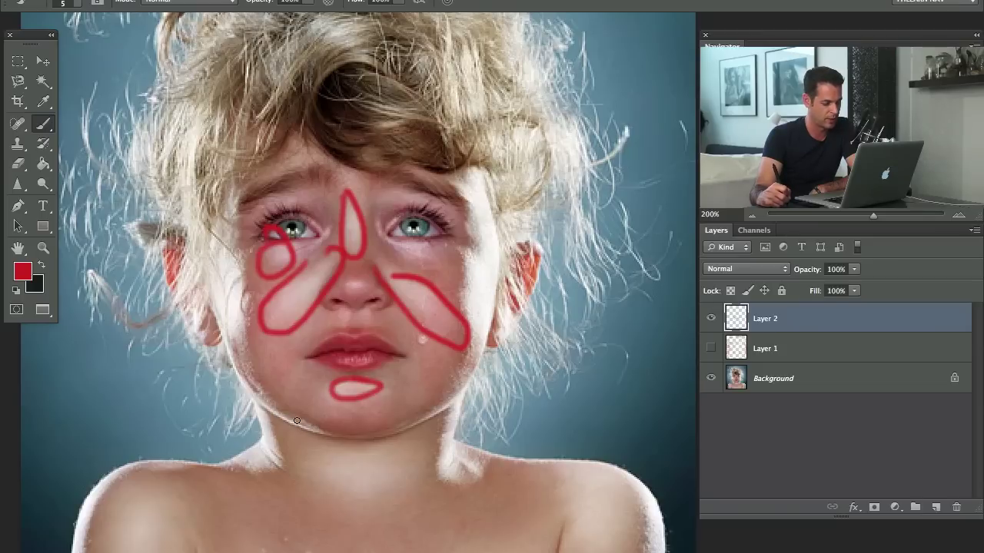
pyautogui.moveTo(260, 412)
pyautogui.mouseDown()
pyautogui.moveTo(338, 440)
pyautogui.moveTo(470, 448)
pyautogui.mouseUp()
pyautogui.moveTo(503, 139)
pyautogui.mouseDown()
pyautogui.moveTo(446, 138)
pyautogui.moveTo(492, 253)
pyautogui.moveTo(476, 307)
pyautogui.mouseUp()
pyautogui.hotkey('ctrl', 'z')
pyautogui.moveTo(460, 46)
pyautogui.mouseDown()
pyautogui.moveTo(556, 162)
pyautogui.moveTo(548, 283)
pyautogui.mouseUp()
pyautogui.moveTo(452, 407)
pyautogui.mouseDown()
pyautogui.moveTo(305, 537)
pyautogui.moveTo(322, 454)
pyautogui.moveTo(288, 452)
pyautogui.moveTo(267, 424)
pyautogui.moveTo(312, 447)
pyautogui.moveTo(261, 453)
pyautogui.mouseUp()
pyautogui.hotkey('ctrl', 'z')
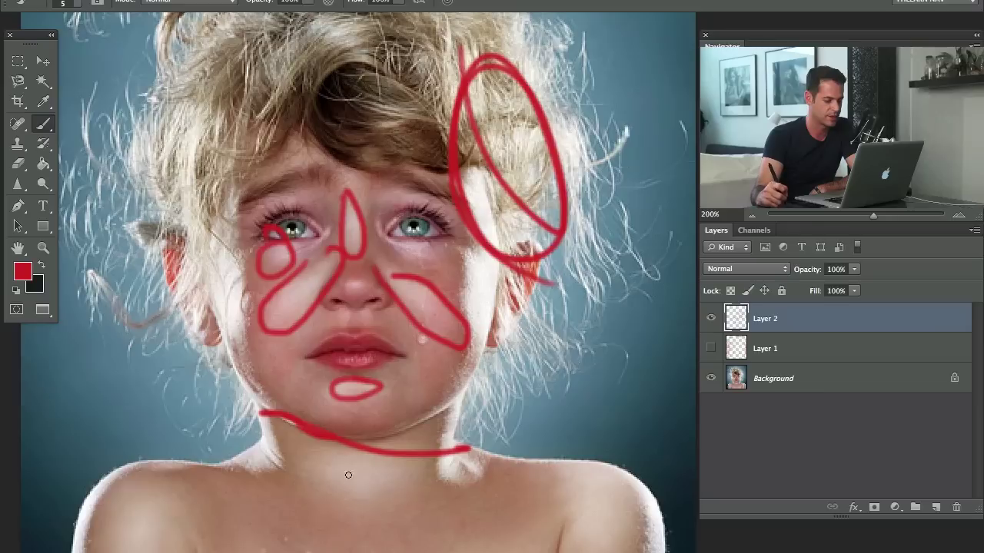
# Step: Turn off Layer 2's visibility so its red highlight markings are hidden
pyautogui.click(711, 318)
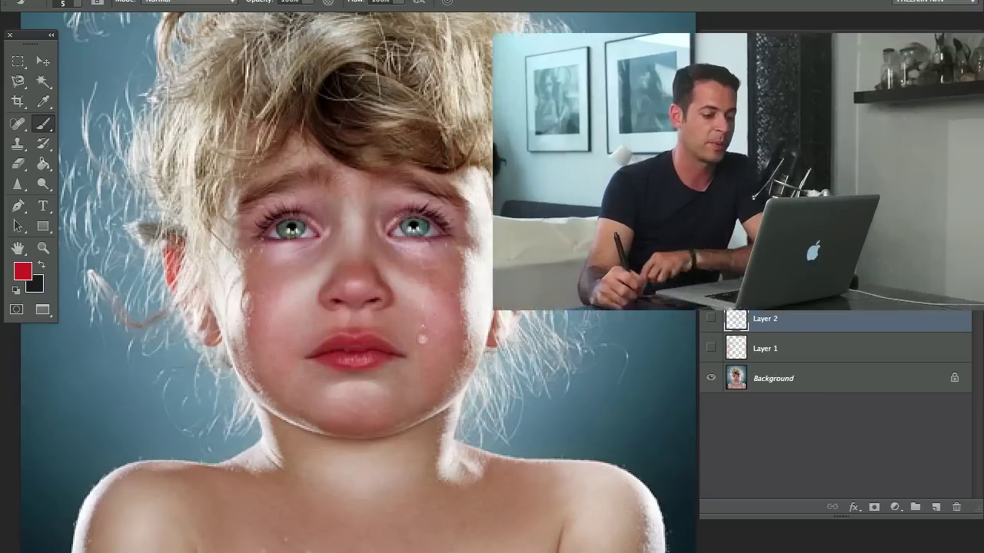